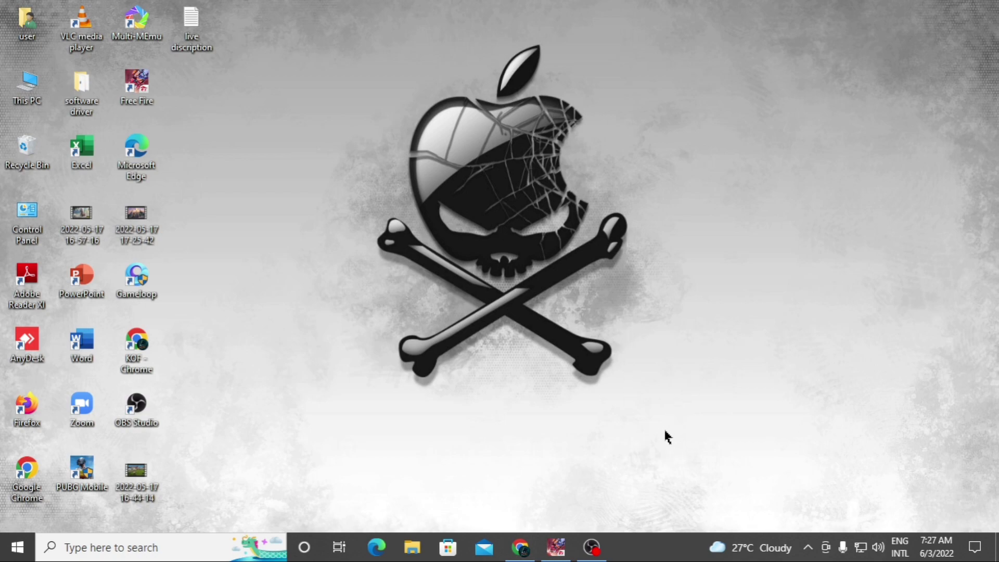
# Switch to OBS Studio and open the prompt for adding a scene, leaving it without adding one
pyautogui.click(591, 547)
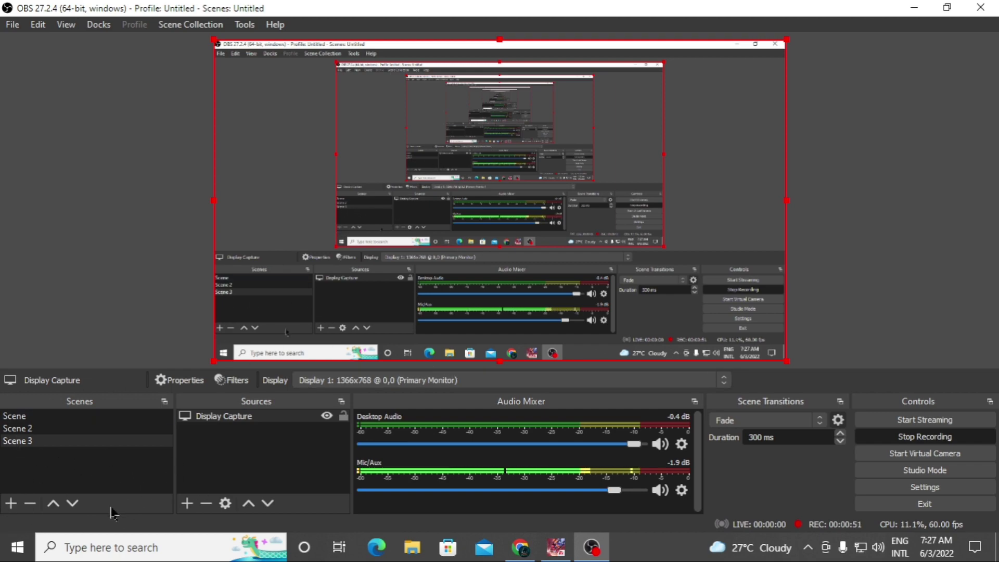
pyautogui.click(10, 503)
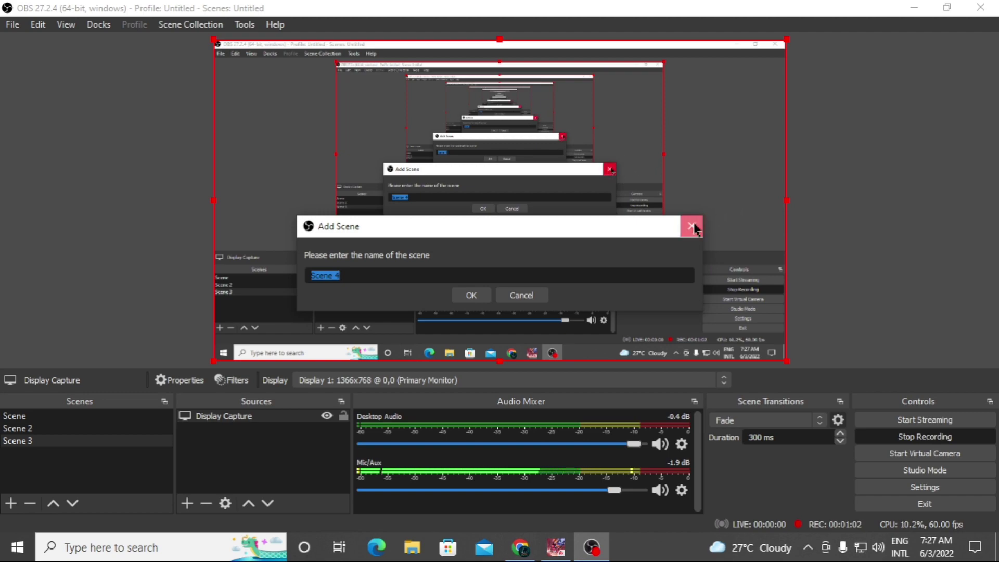
pyautogui.click(690, 229)
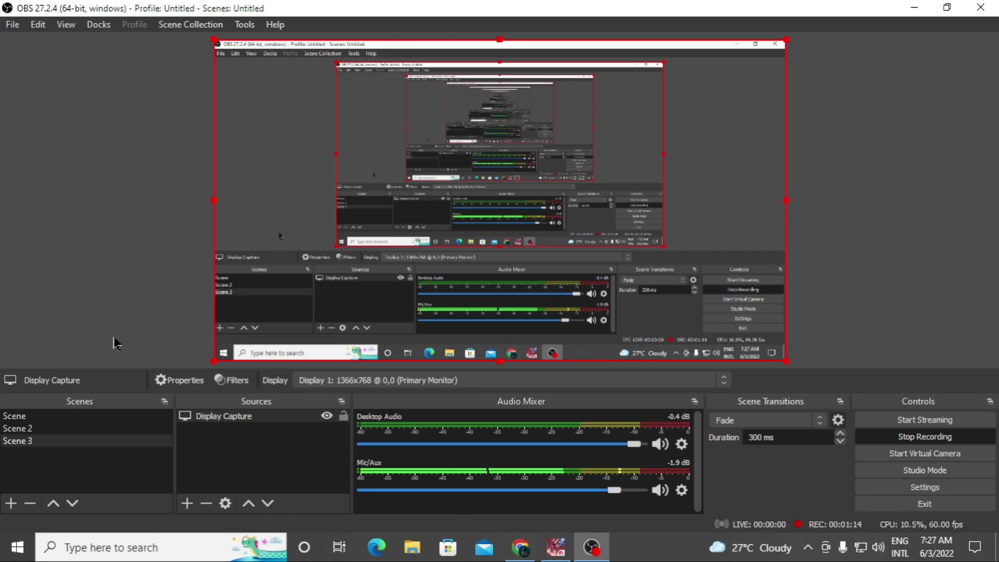
# Preview Scene 2, return to Scene 3 and view the source types that can be added to it
pyautogui.click(73, 430)
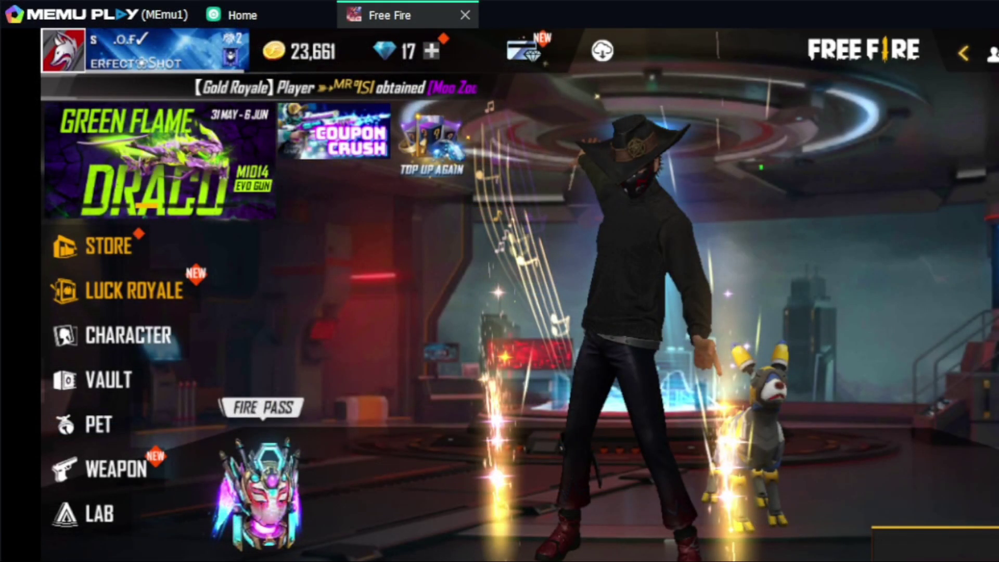
pyautogui.click(26, 441)
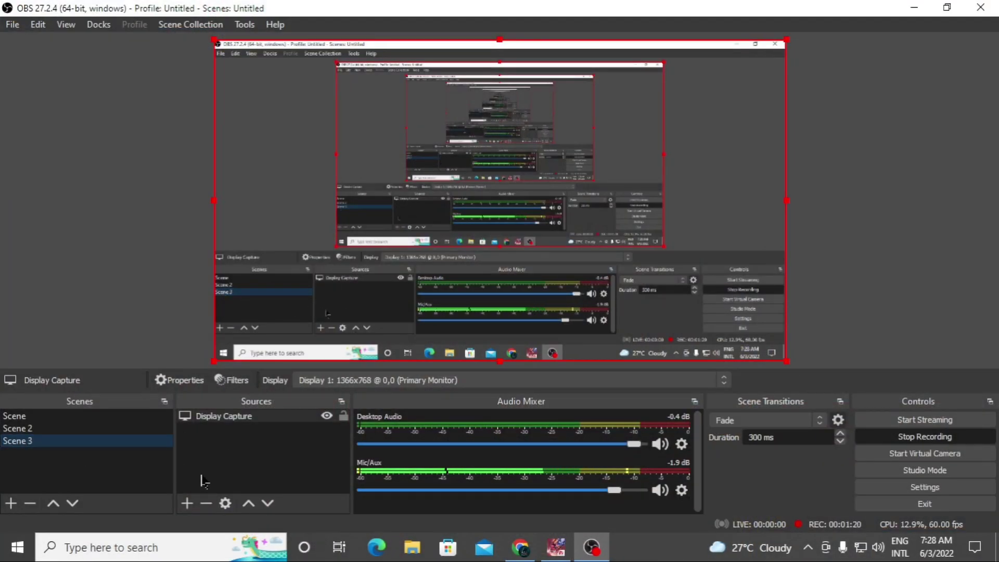
pyautogui.click(188, 503)
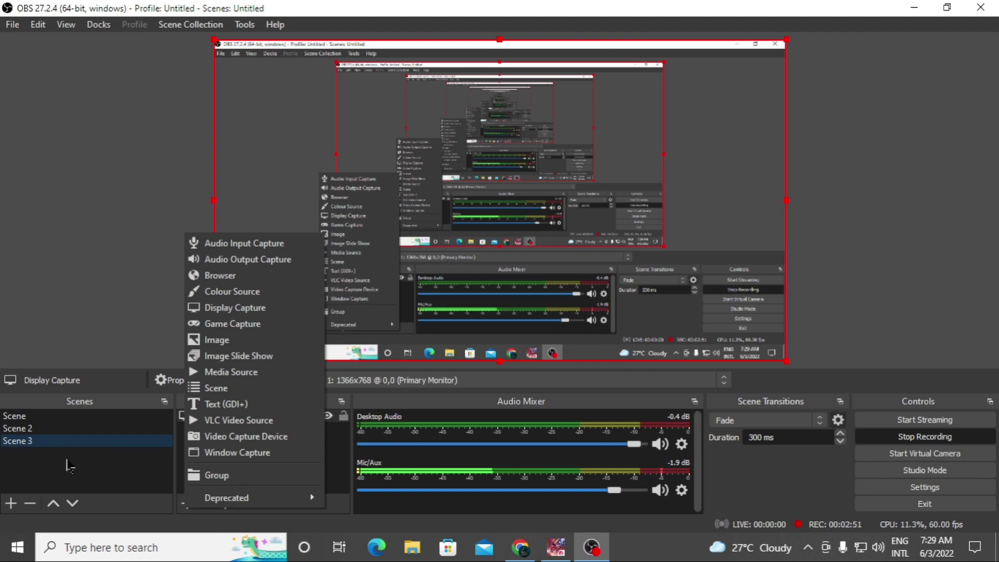
pyautogui.click(622, 538)
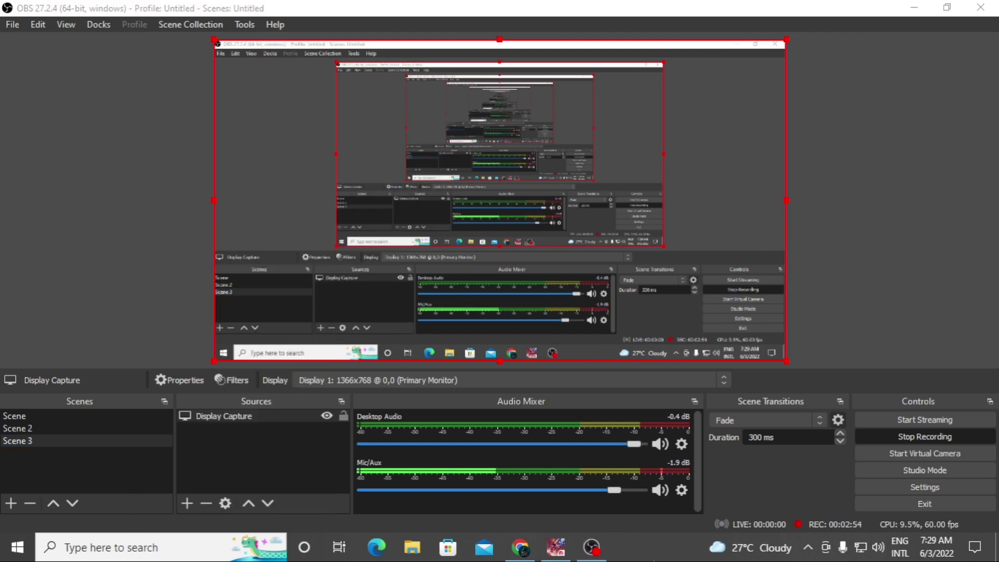
# Open the stream settings and choose Custom as the streaming service
pyautogui.click(917, 488)
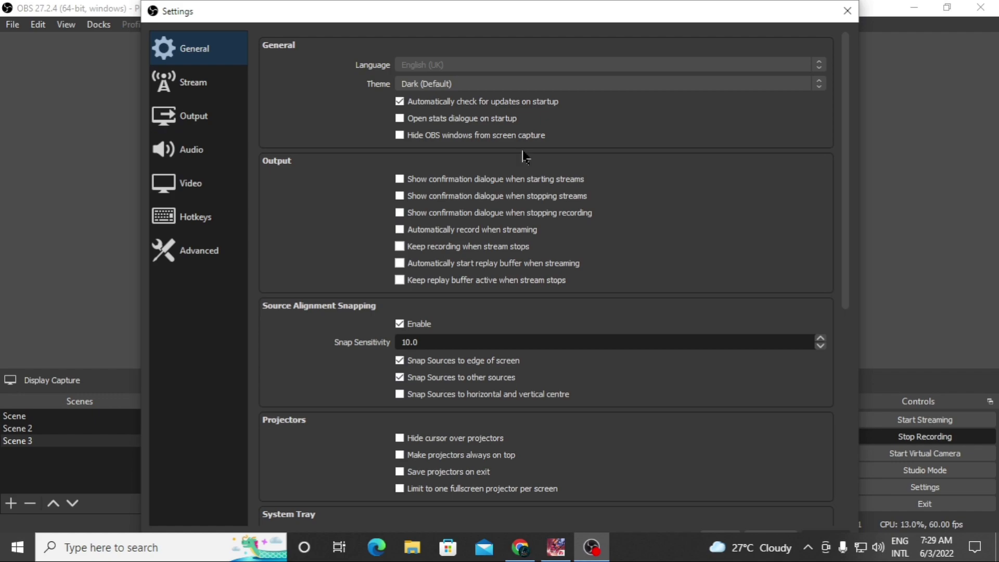
pyautogui.click(213, 82)
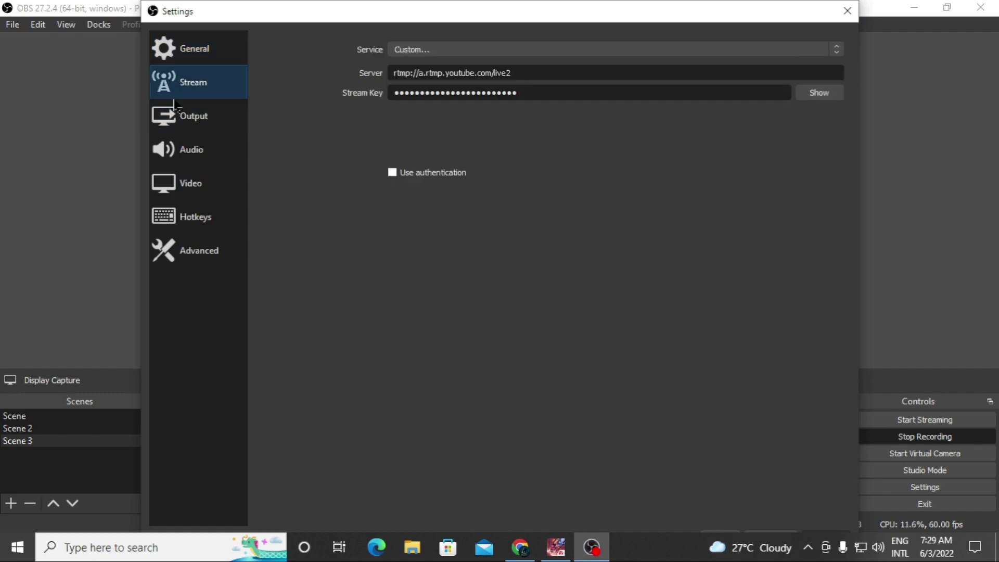
pyautogui.click(573, 49)
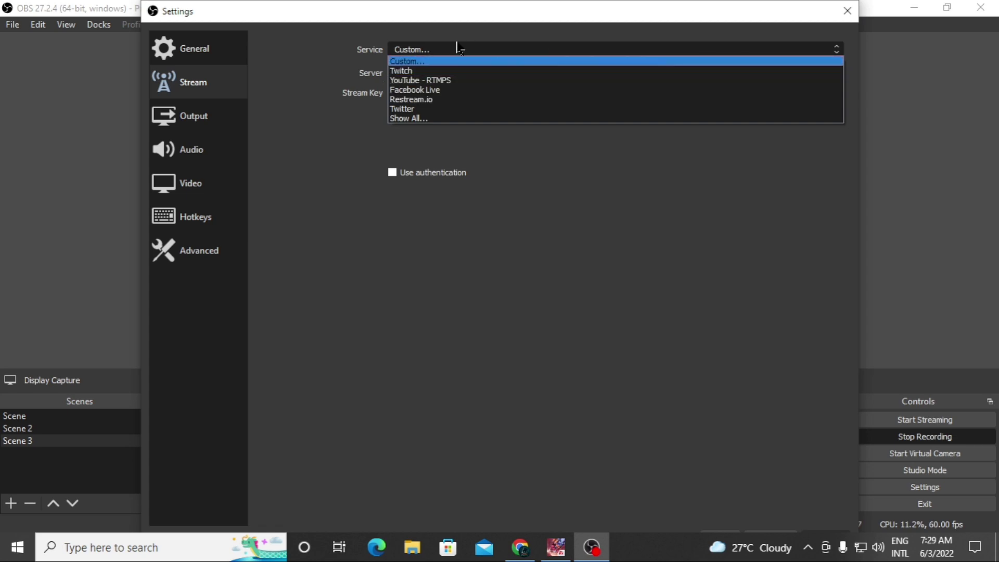
pyautogui.click(415, 61)
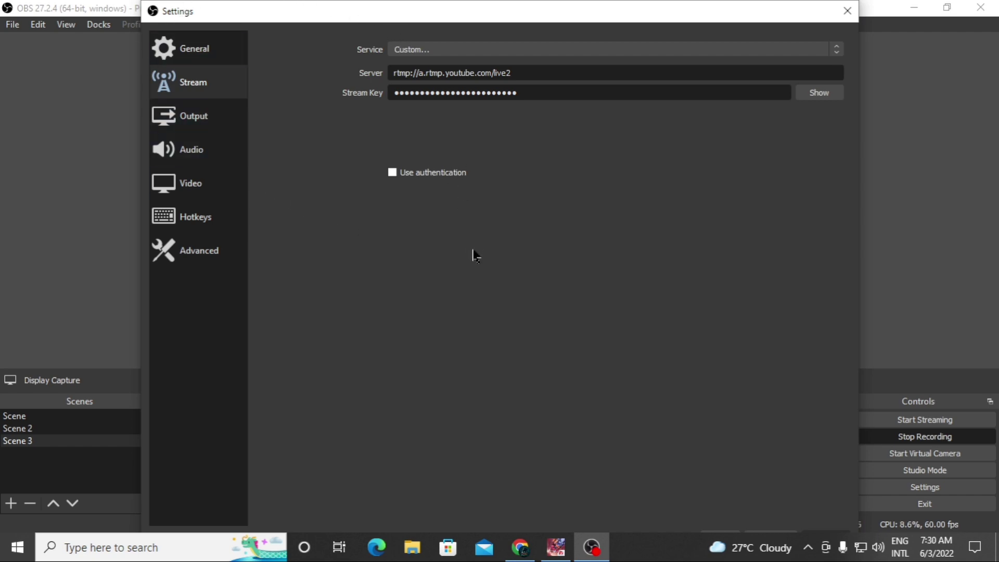
# Set the streaming service to Facebook Live, accepting the compatible resolution and frame rate, and clear the stored stream key
pyautogui.click(504, 49)
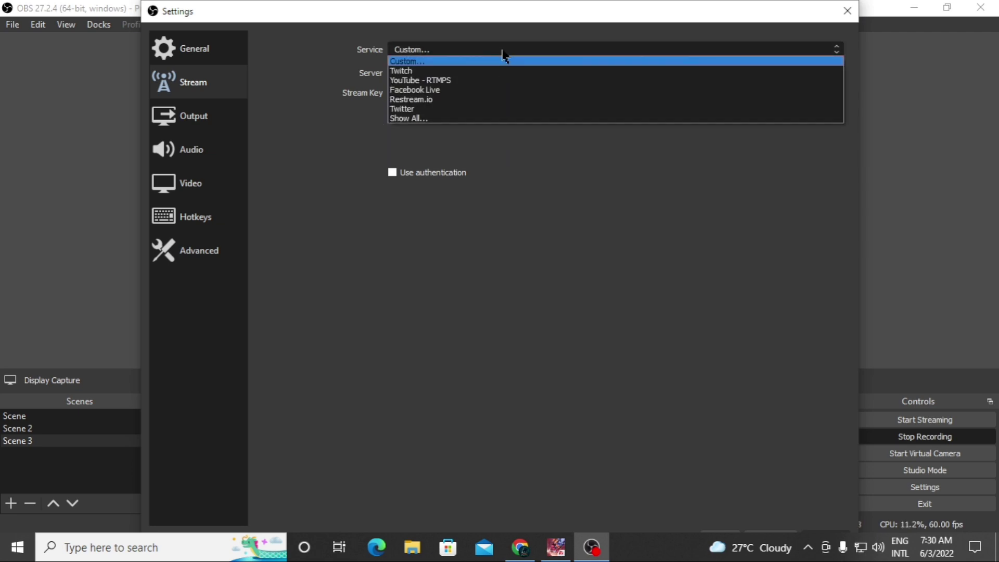
pyautogui.click(423, 89)
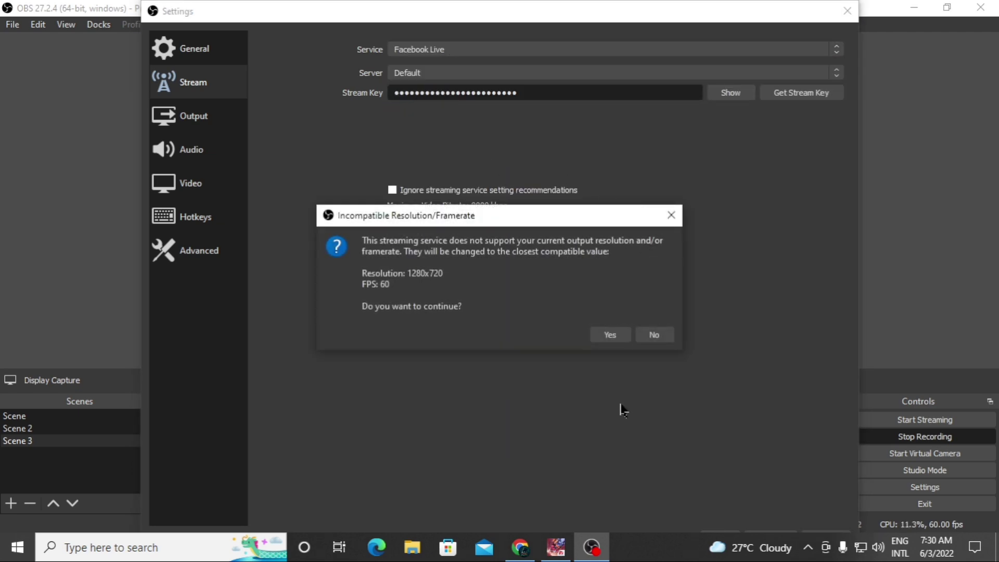
pyautogui.click(613, 334)
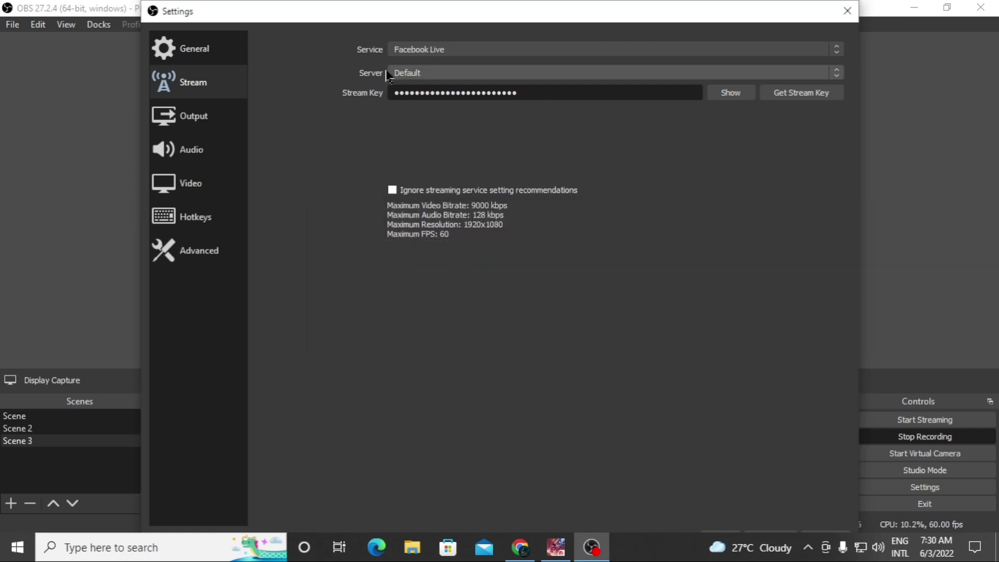
pyautogui.doubleClick(539, 95)
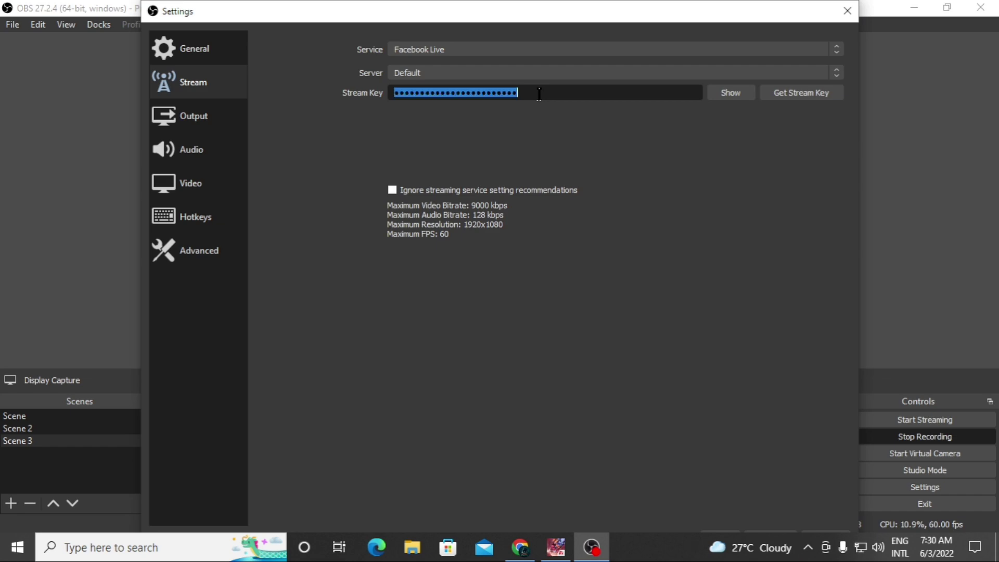
pyautogui.press('BackSpace')
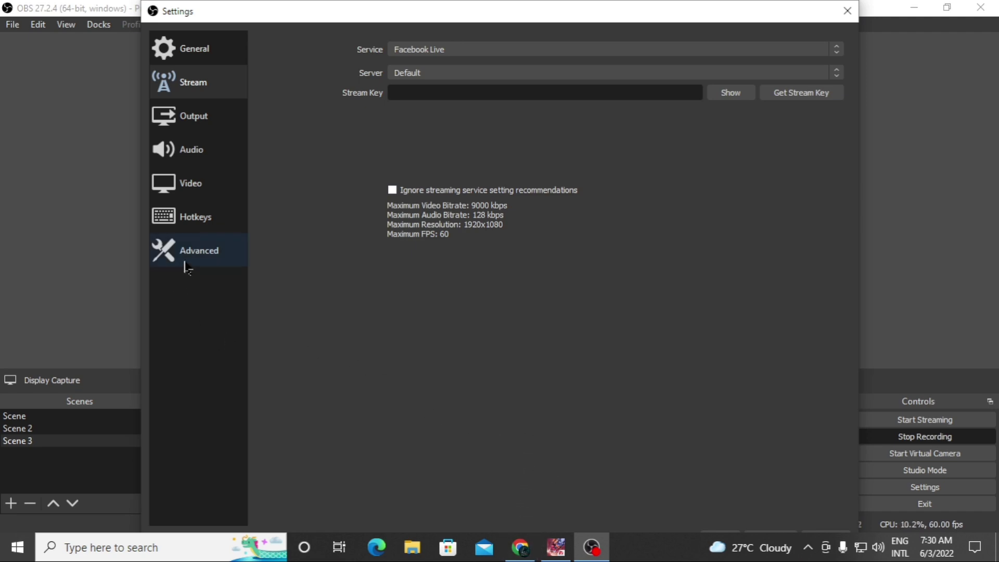
# Review the output, audio, video, hotkey and advanced settings
pyautogui.click(210, 125)
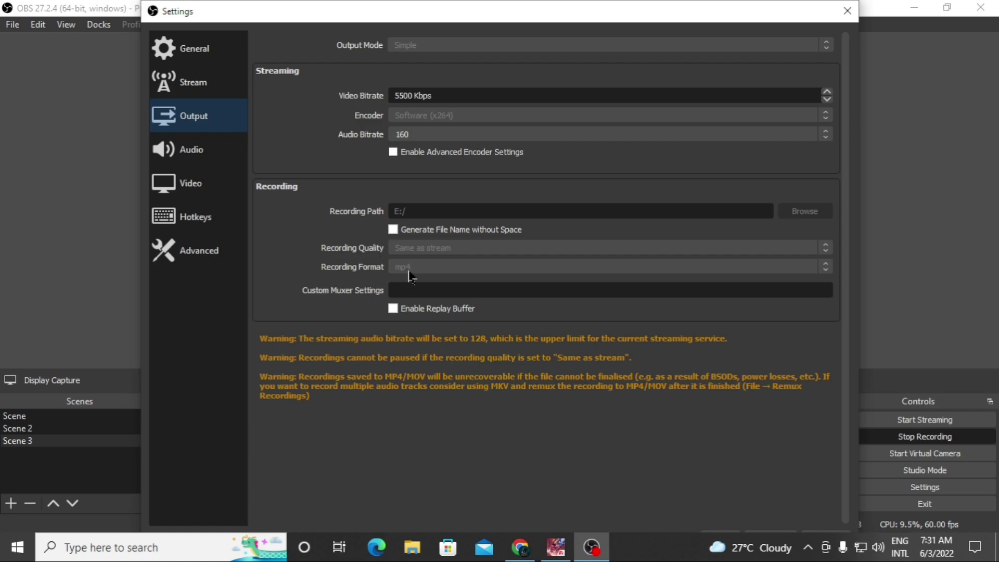
pyautogui.click(210, 150)
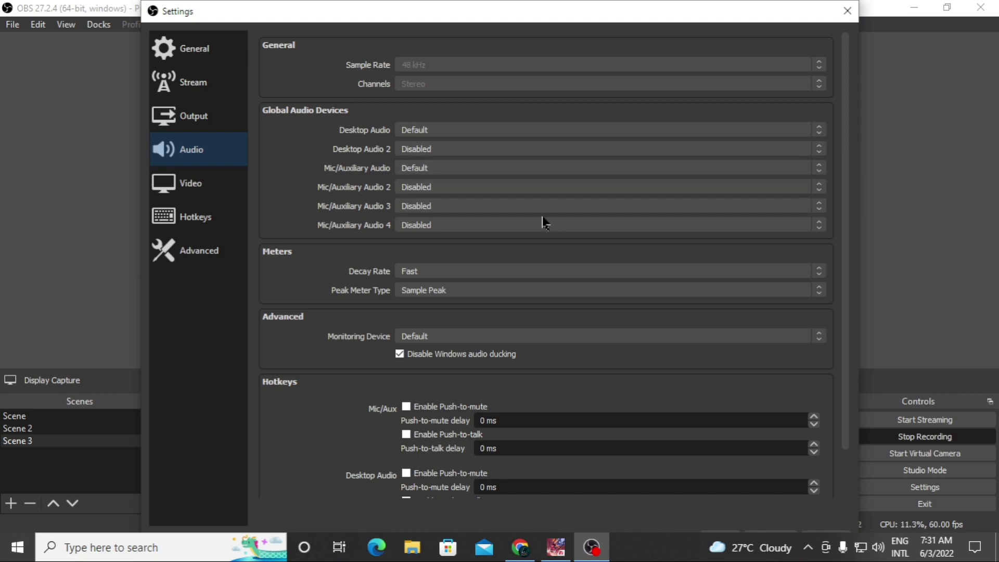
pyautogui.click(211, 189)
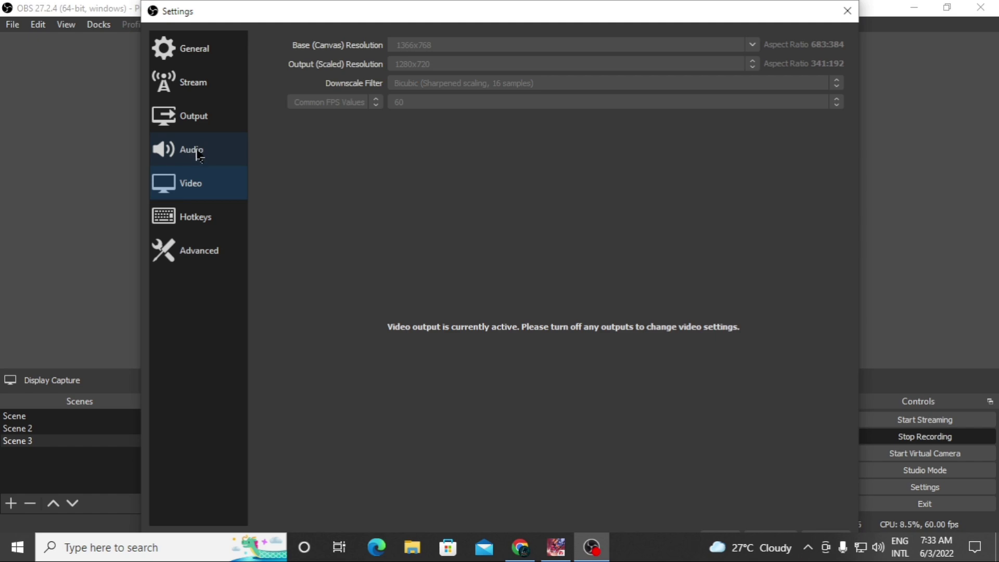
pyautogui.click(203, 223)
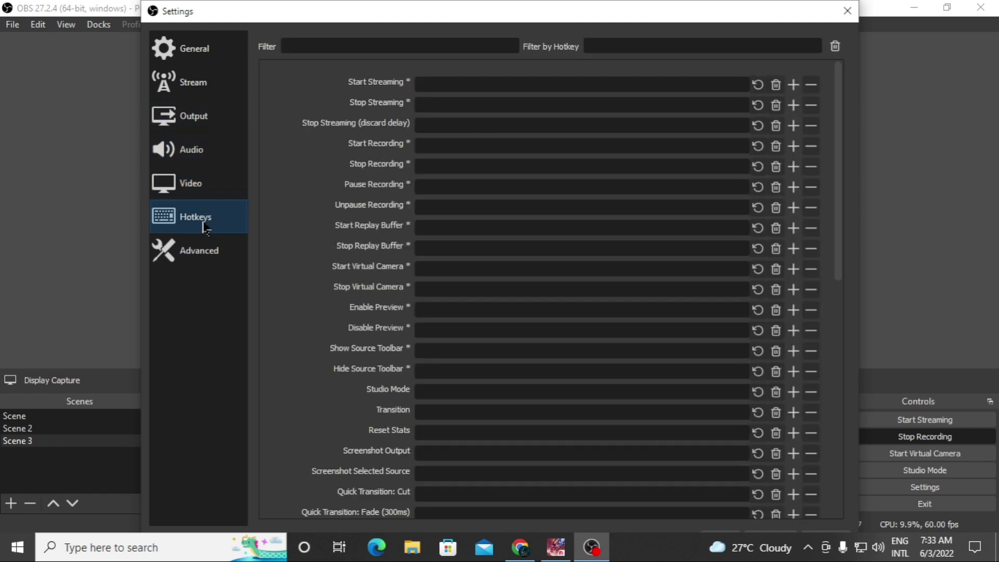
pyautogui.click(194, 260)
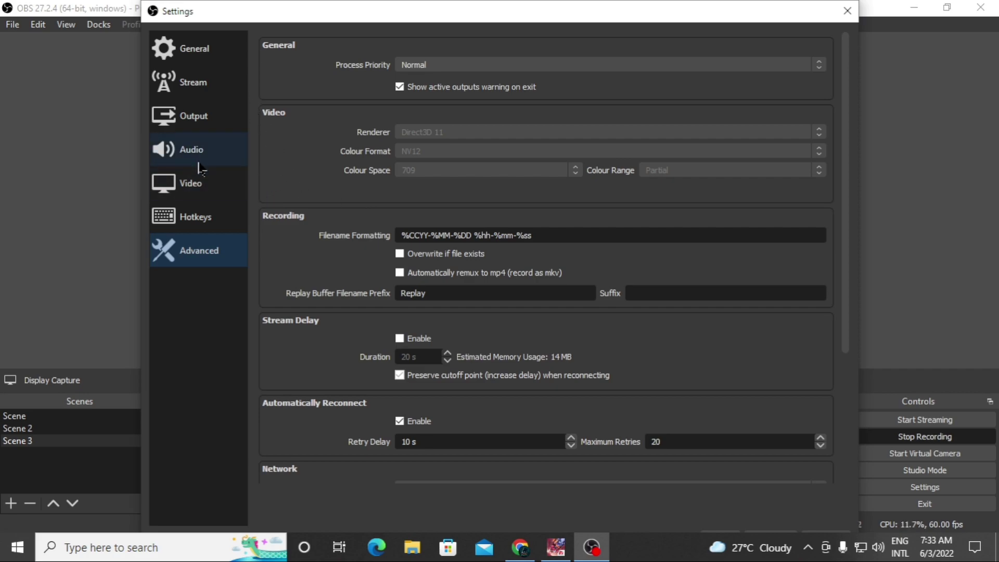
# Replace a digit of the streaming video bitrate with 1 in the output settings
pyautogui.click(194, 120)
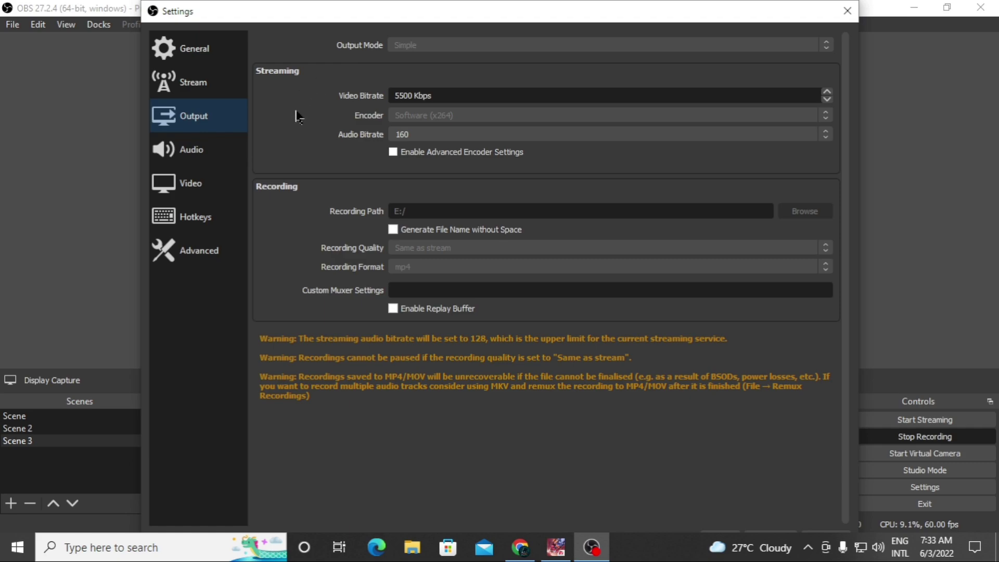
pyautogui.click(397, 96)
pyautogui.press('Delete')
pyautogui.write('1')
# Change the streaming service back to Custom and clear the stored server address
pyautogui.click(208, 95)
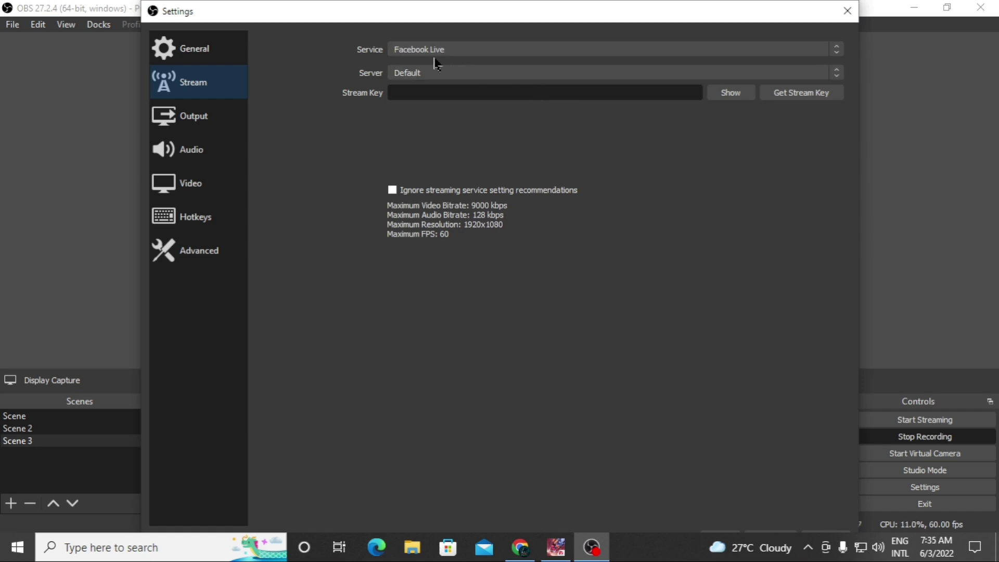
pyautogui.click(475, 54)
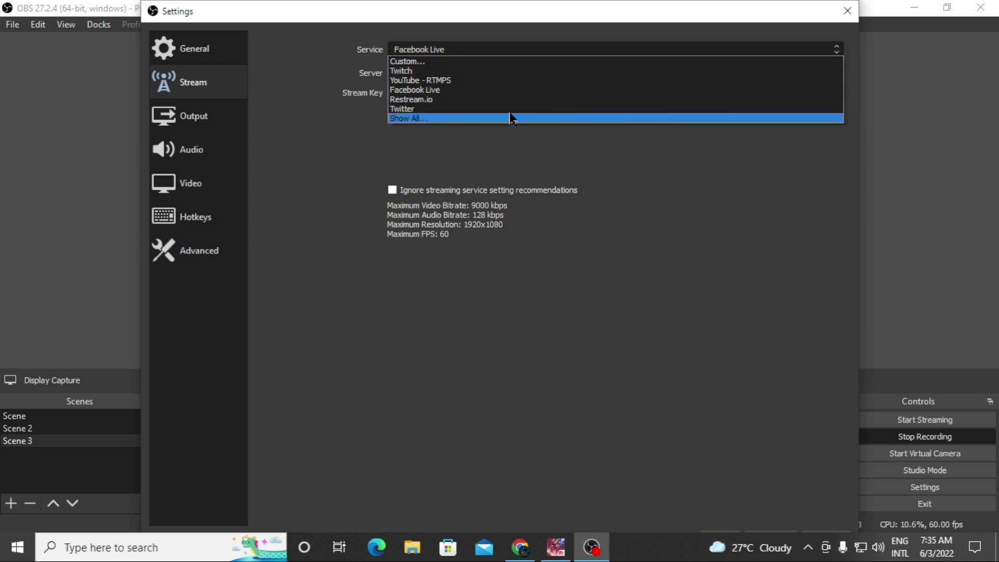
pyautogui.click(411, 64)
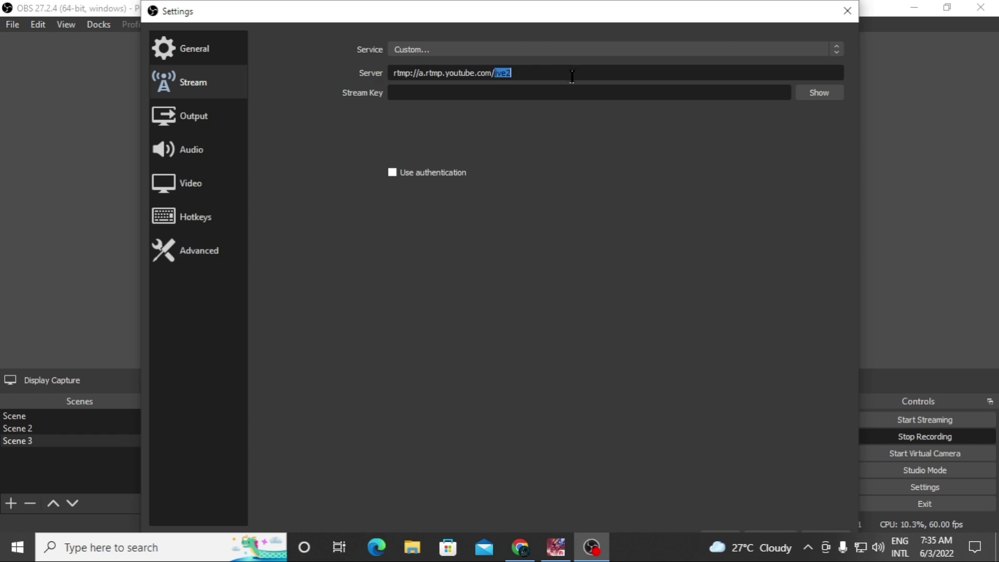
pyautogui.hotkey('ctrl', 'a')
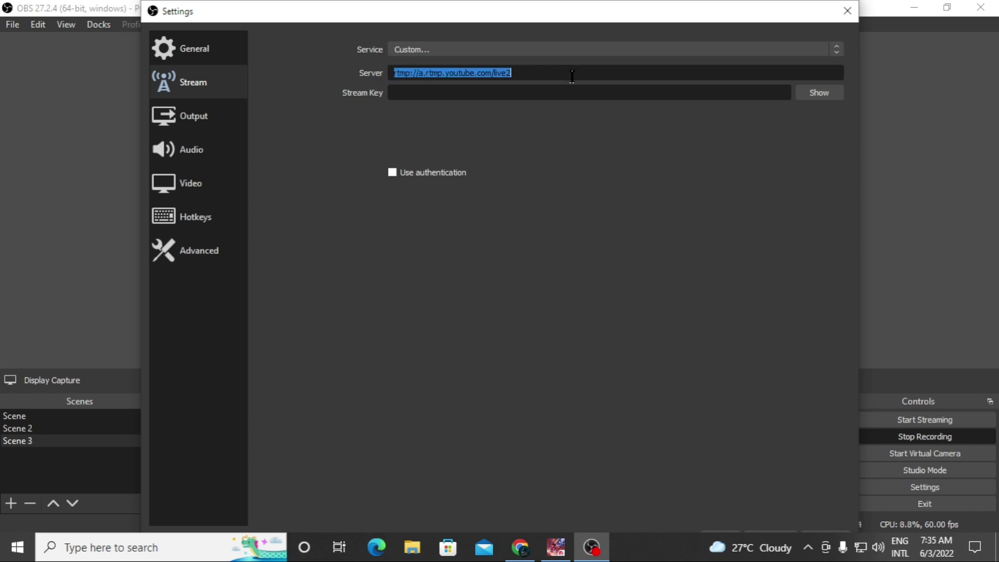
pyautogui.press('BackSpace')
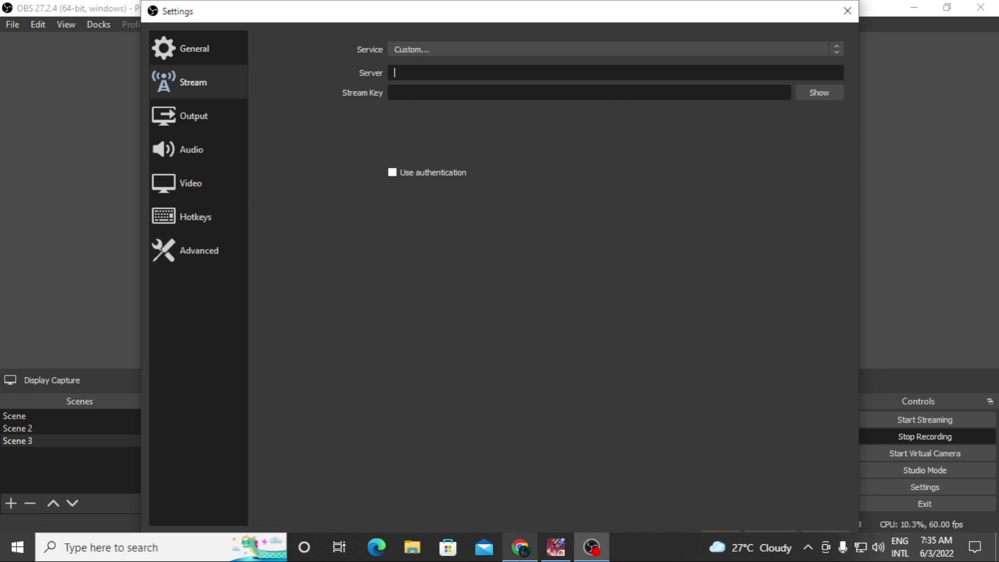
# Switch to YouTube in Chrome and choose to go live, opening the live streaming page in YouTube Studio
pyautogui.click(519, 547)
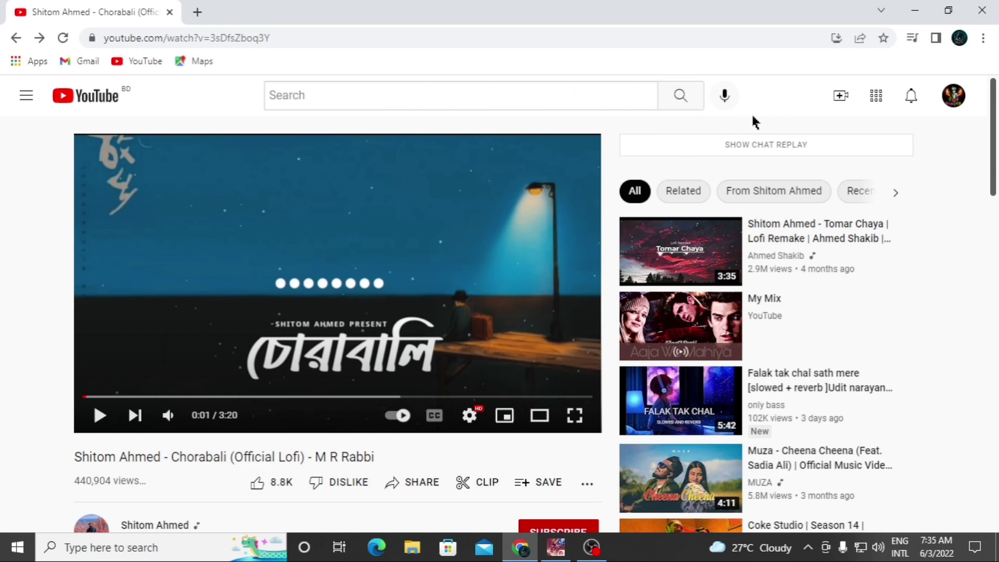
pyautogui.click(841, 97)
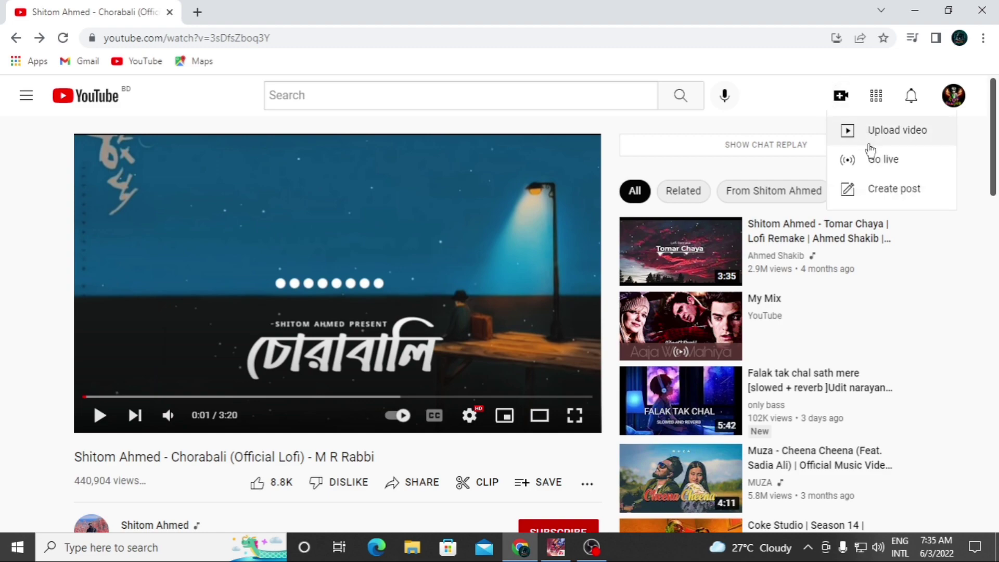
pyautogui.click(886, 160)
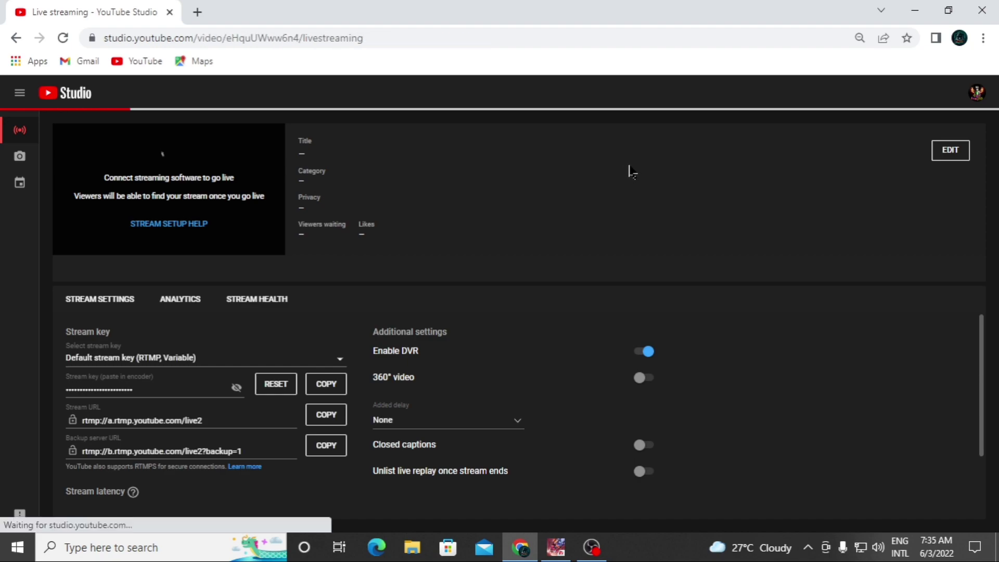
# Open the live stream's details for editing and set the game title to Garena Free Fire
pyautogui.click(753, 152)
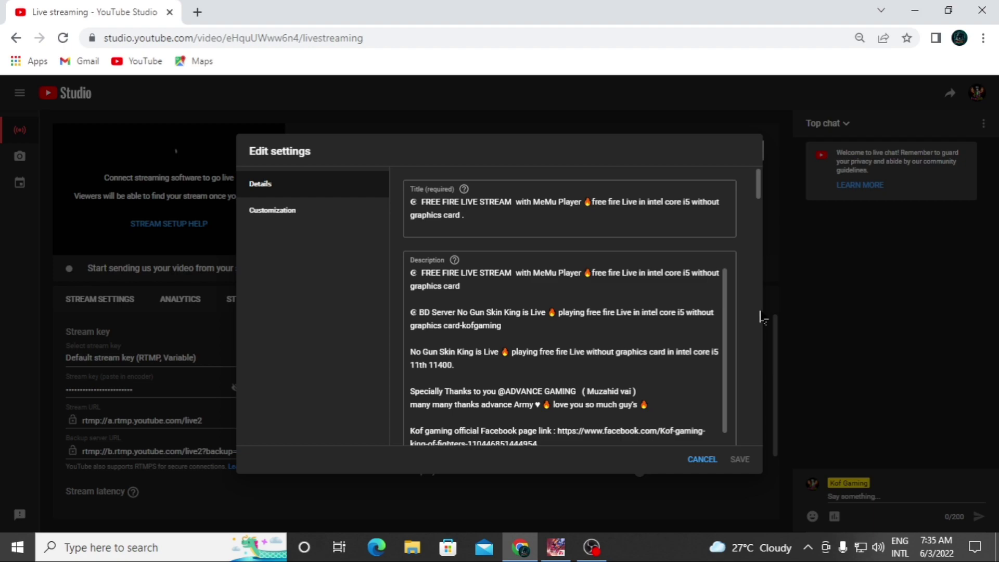
pyautogui.scroll(-10, 751, 288)
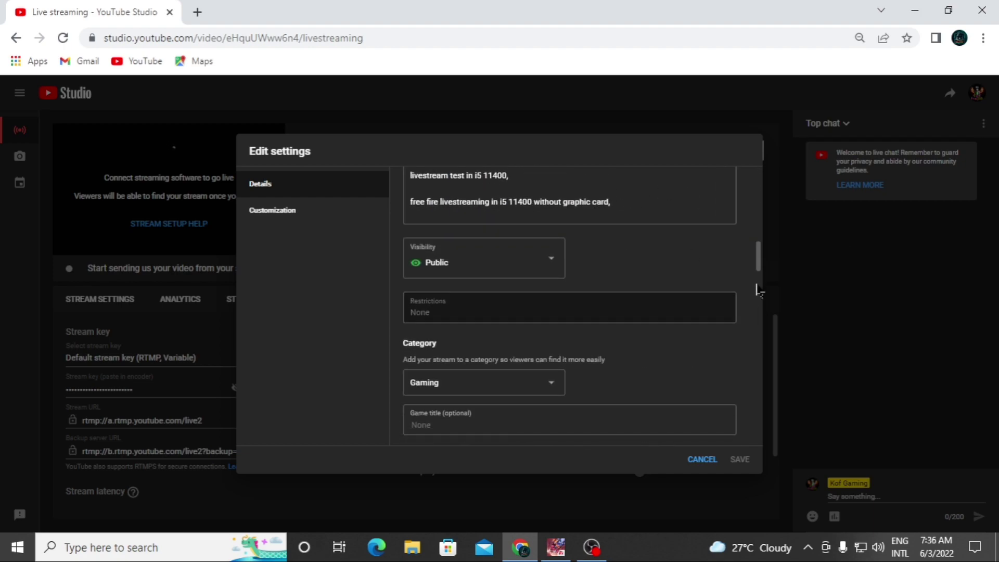
pyautogui.scroll(-2, 755, 321)
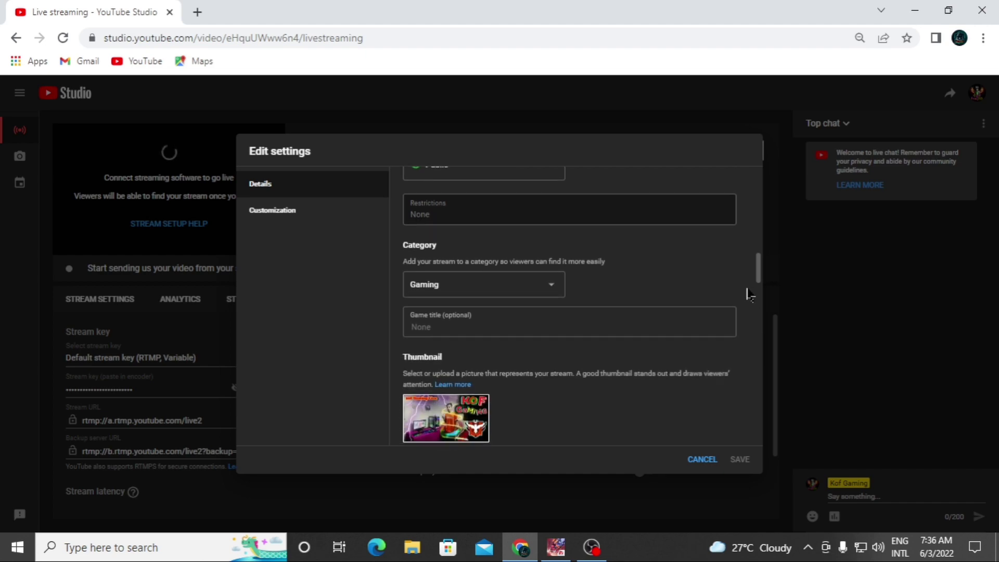
pyautogui.scroll(2, 738, 267)
pyautogui.scroll(-2, 557, 323)
pyautogui.click(424, 328)
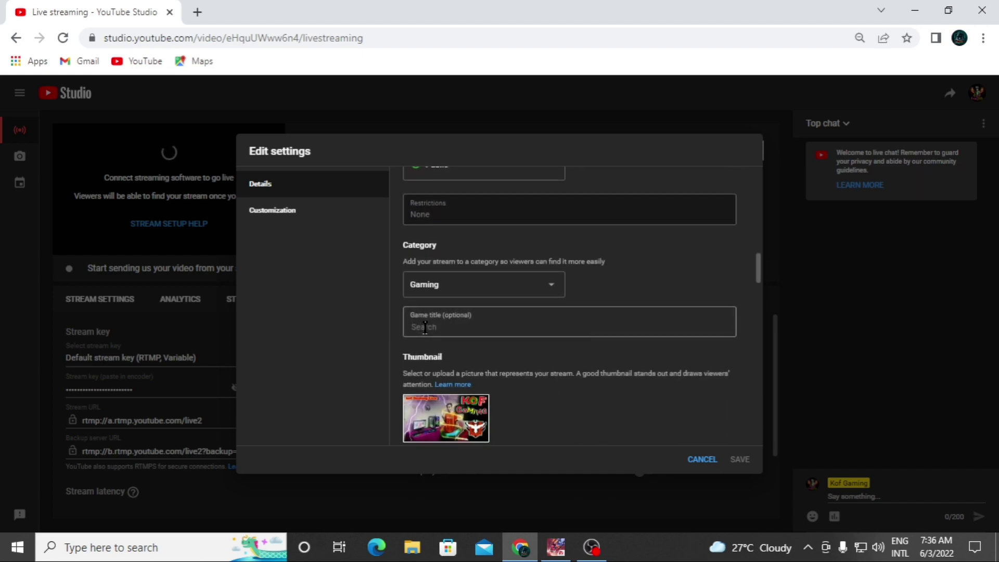
pyautogui.write('ff')
pyautogui.write('ee')
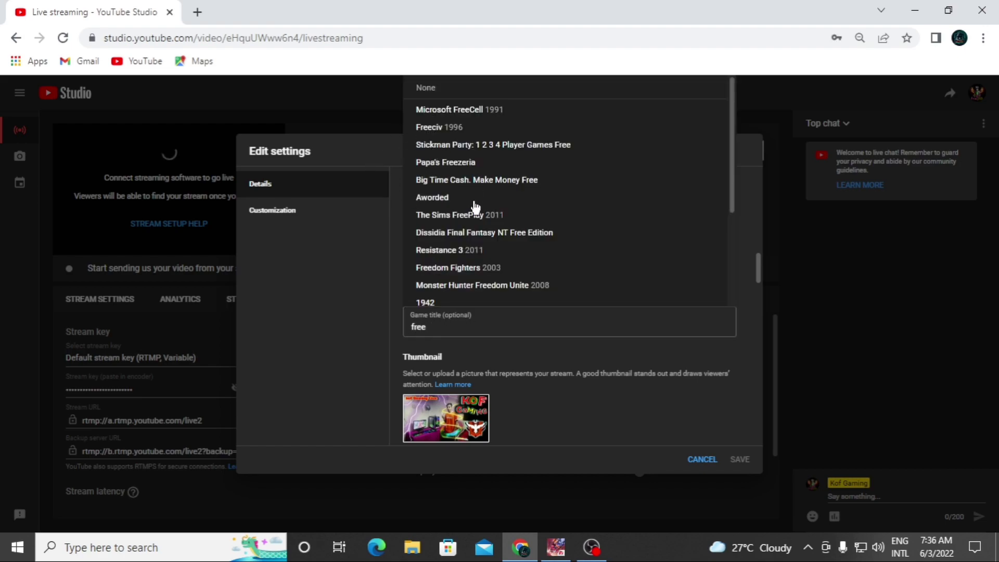
pyautogui.write(' f')
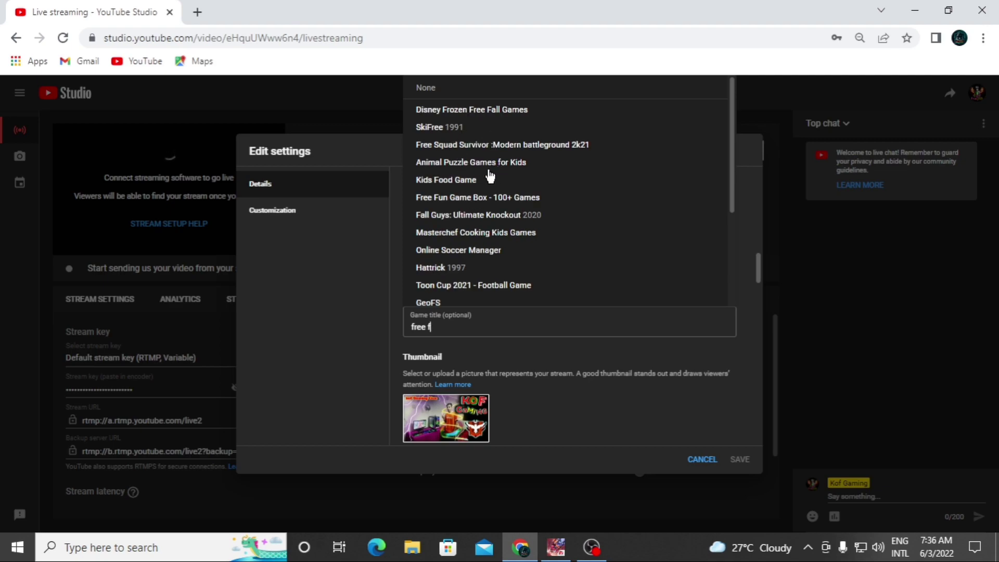
pyautogui.write('ire')
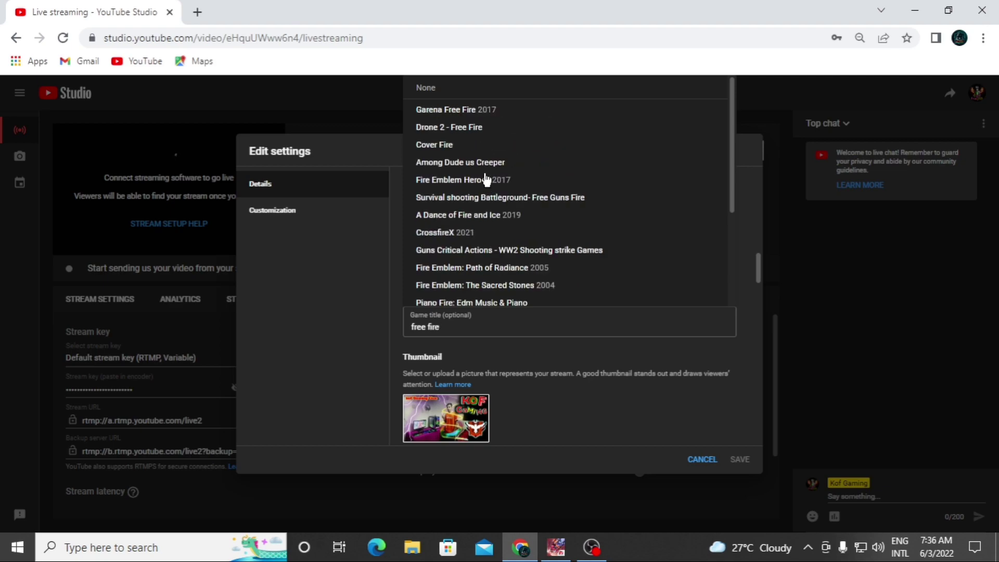
pyautogui.click(455, 109)
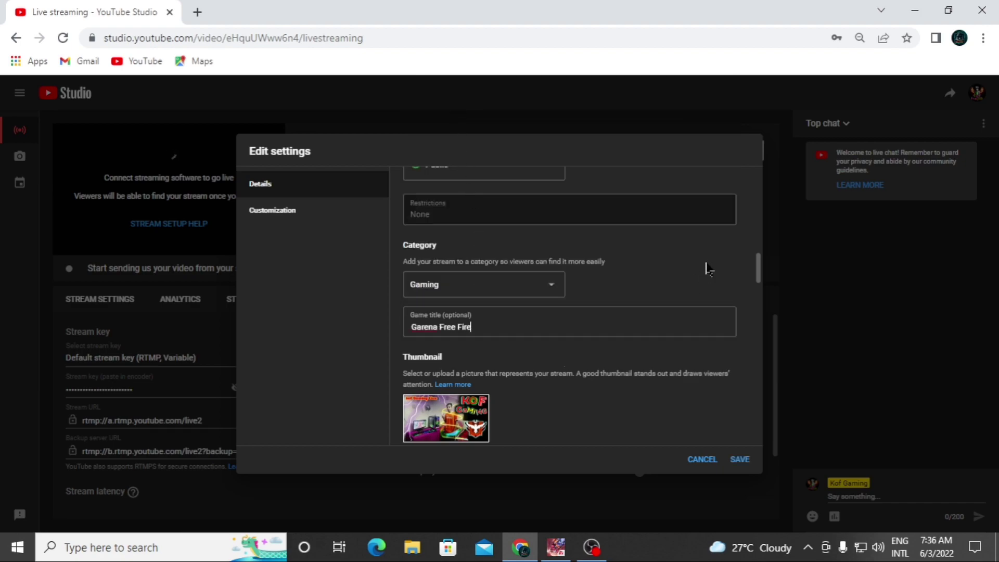
# Review the thumbnail, playlist, tags, language and comment options of the stream, then save the edited settings
pyautogui.scroll(-2, 726, 257)
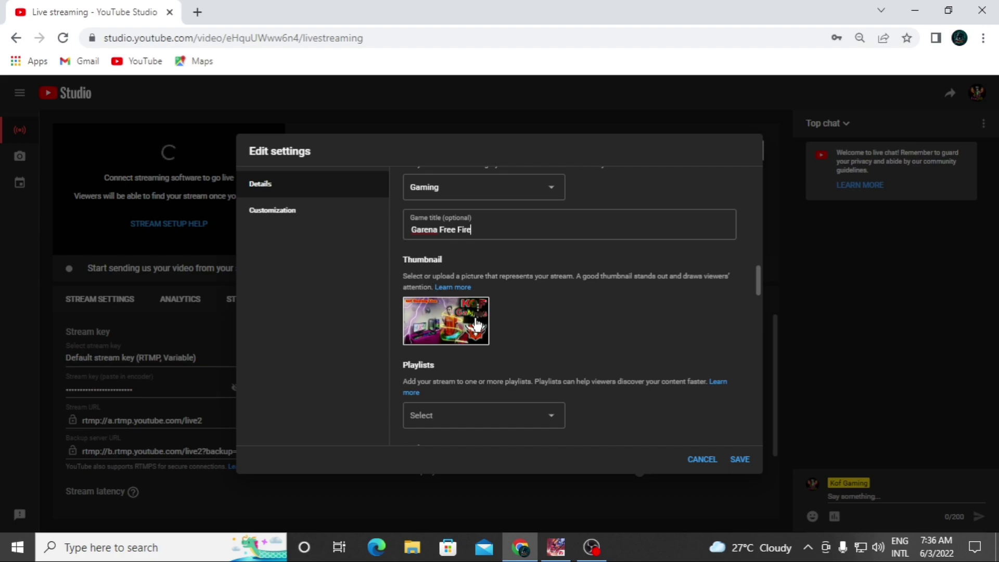
pyautogui.scroll(-2, 713, 343)
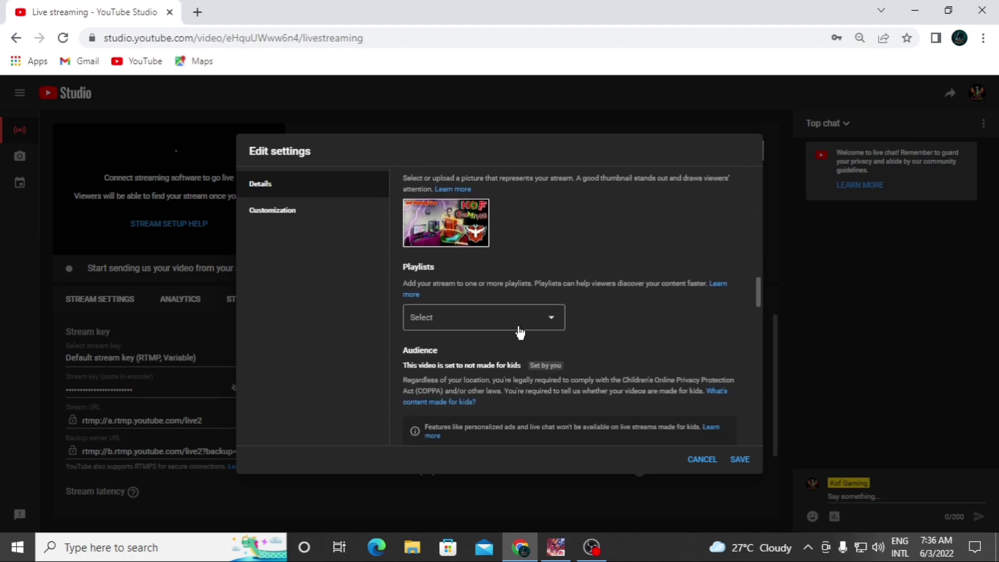
pyautogui.click(545, 318)
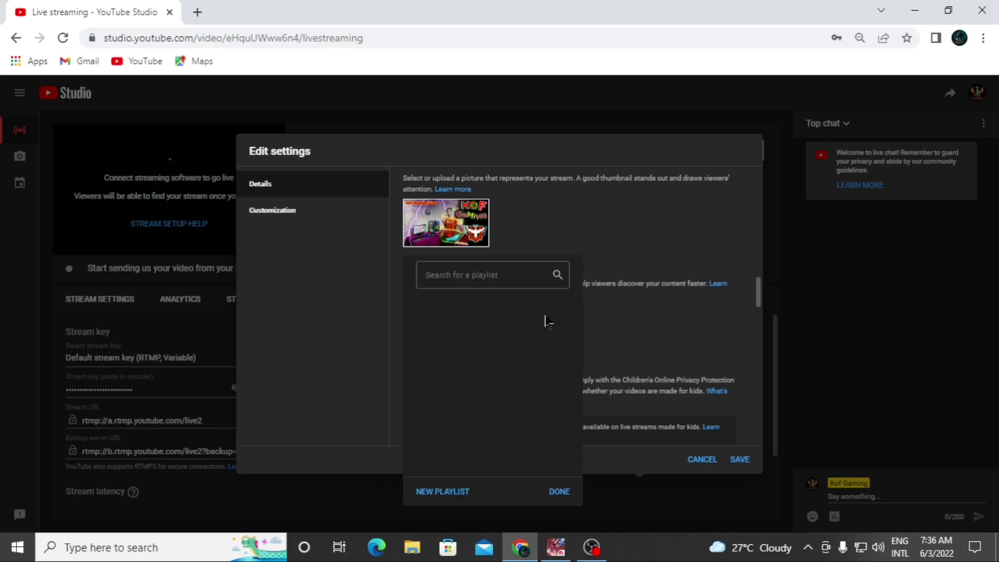
pyautogui.click(661, 259)
pyautogui.scroll(-8, 678, 354)
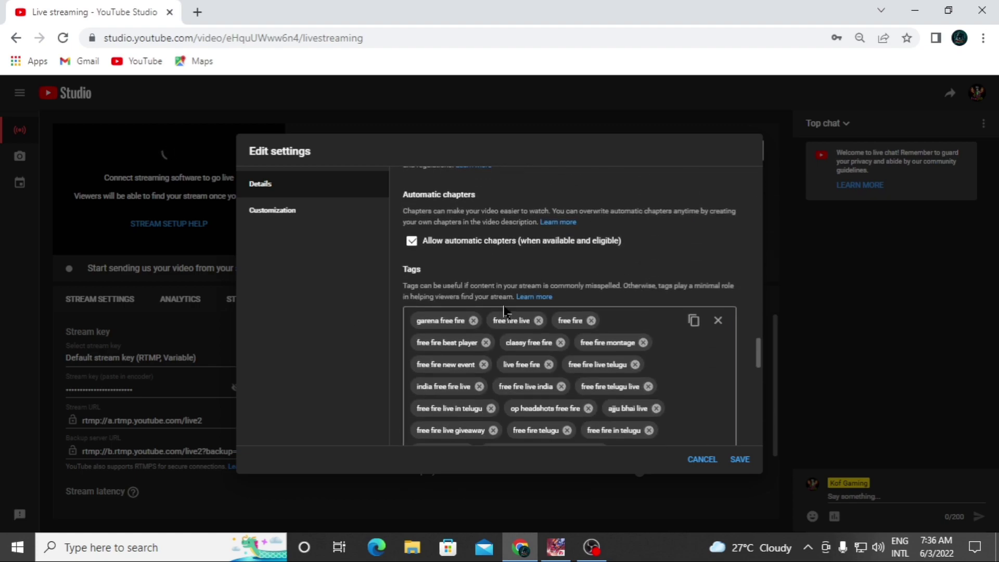
pyautogui.scroll(-2, 743, 307)
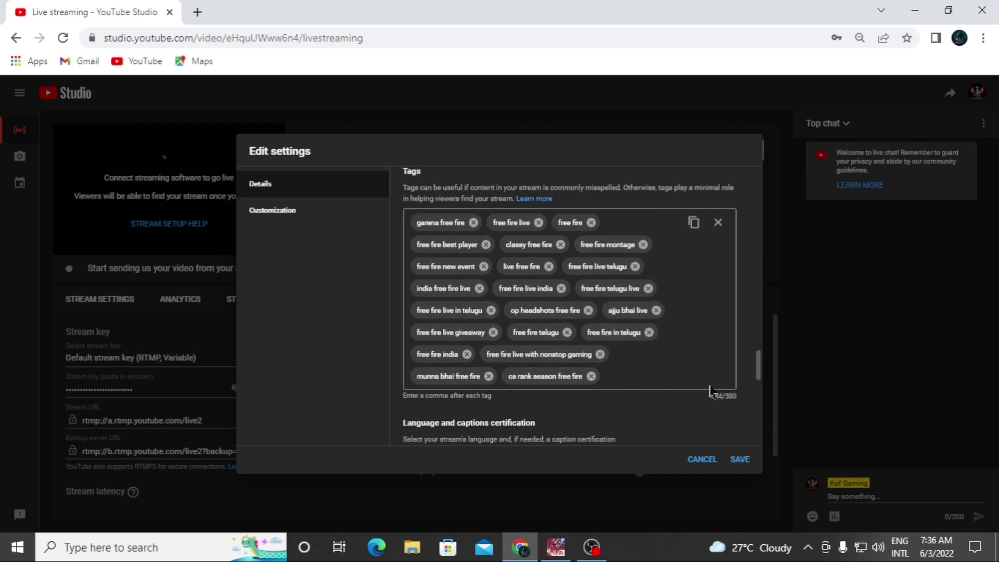
pyautogui.scroll(-4, 738, 422)
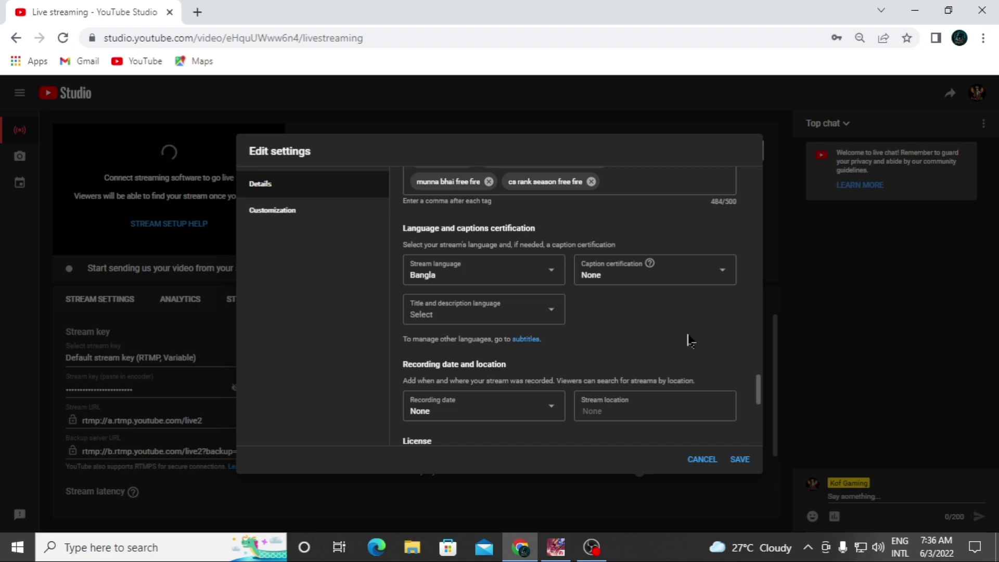
pyautogui.scroll(-1, 671, 291)
pyautogui.scroll(-5, 671, 291)
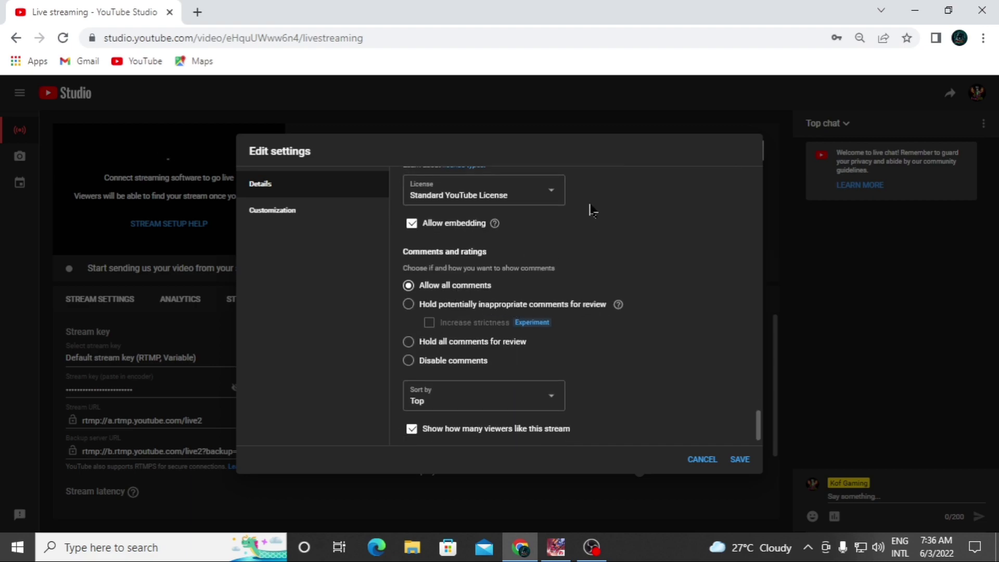
pyautogui.scroll(-1, 671, 259)
pyautogui.scroll(6, 729, 319)
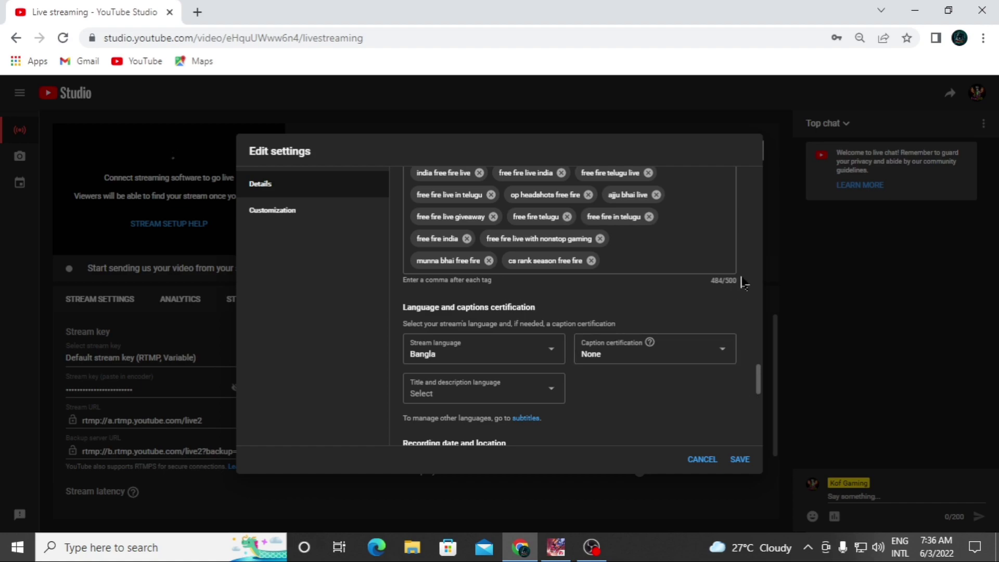
pyautogui.click(740, 460)
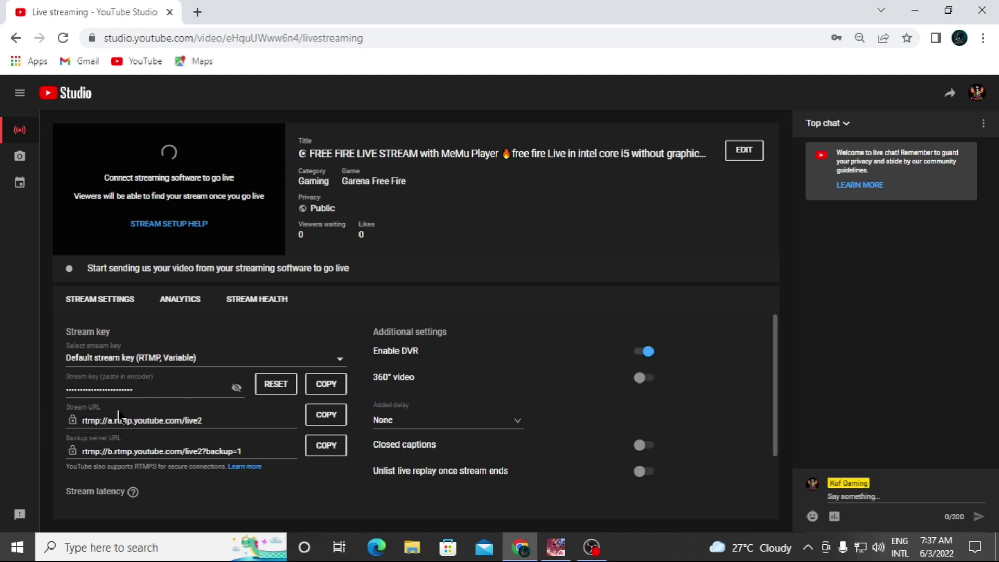
# Copy the stream key from YouTube Studio and paste it as the stream key in the OBS stream settings
pyautogui.click(336, 386)
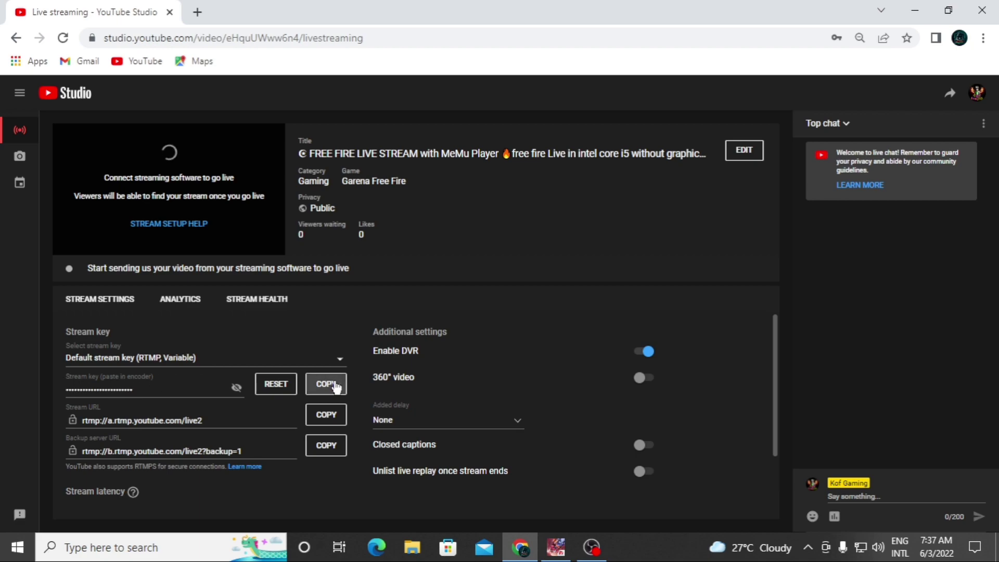
pyautogui.click(591, 547)
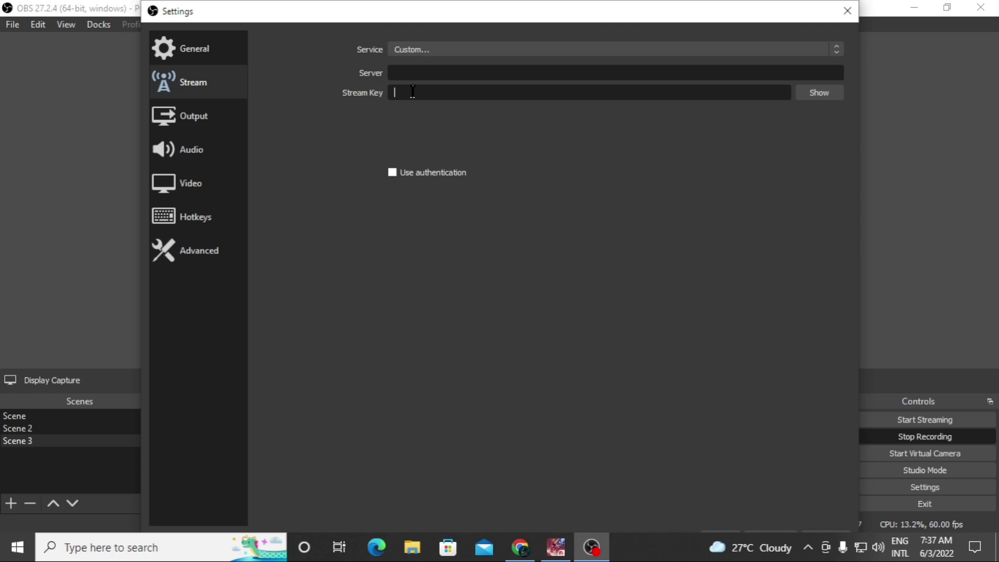
pyautogui.hotkey('ctrl', 'v')
# Copy YouTube's stream URL rtmp://a.rtmp.youtube.com/live2 into the OBS server setting and save the changes
pyautogui.click(535, 545)
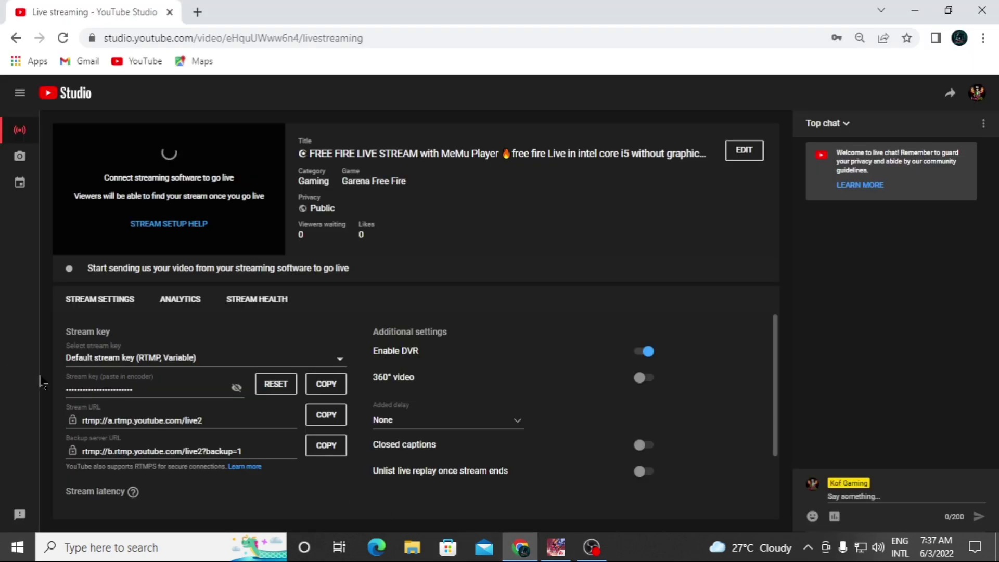
pyautogui.click(326, 415)
pyautogui.click(591, 546)
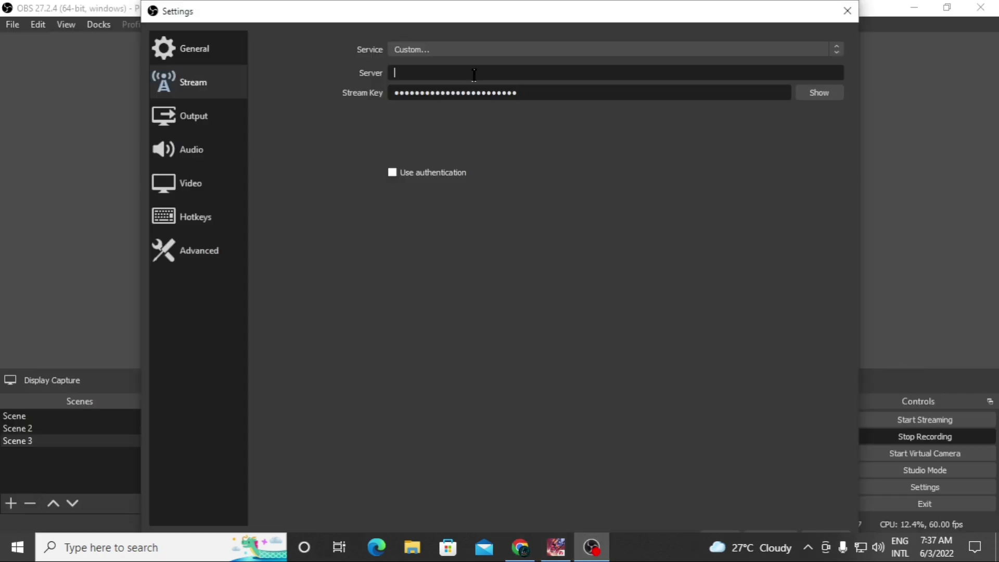
pyautogui.hotkey('ctrl', 'v')
pyautogui.click(848, 10)
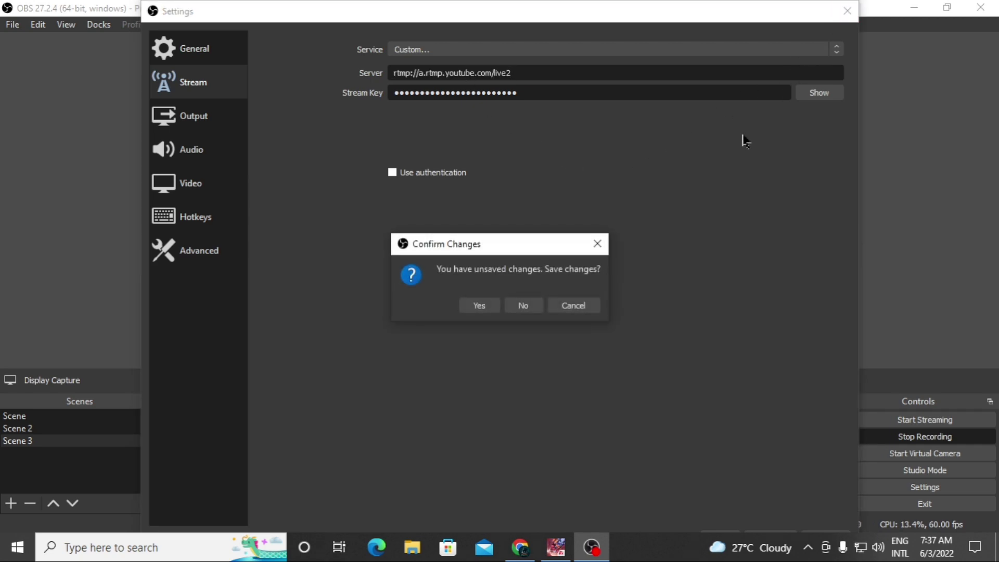
pyautogui.click(479, 306)
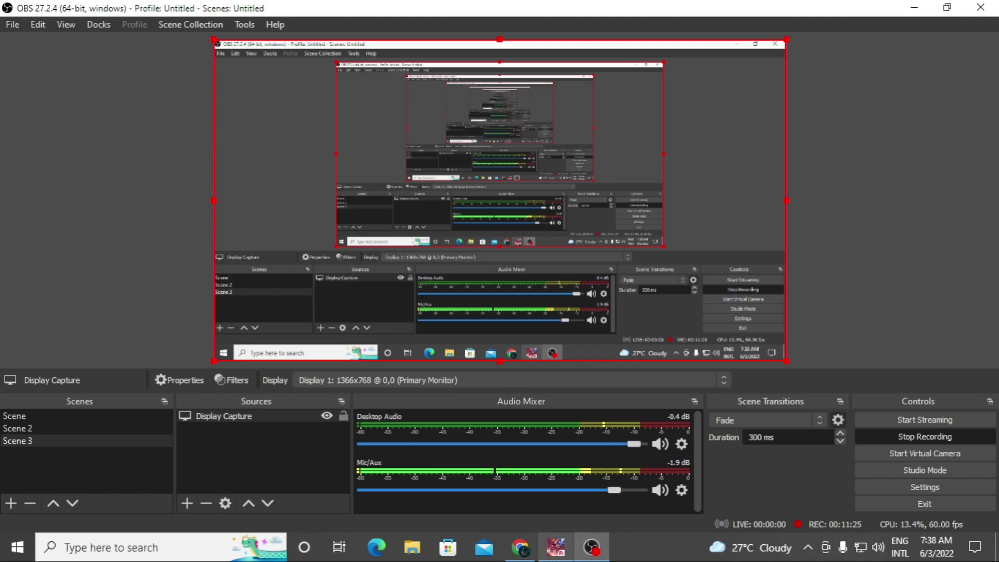
# Switch to Chrome, open the Facebook gaming page in a new tab and start streaming to reach the live dashboard
pyautogui.click(521, 541)
pyautogui.click(197, 12)
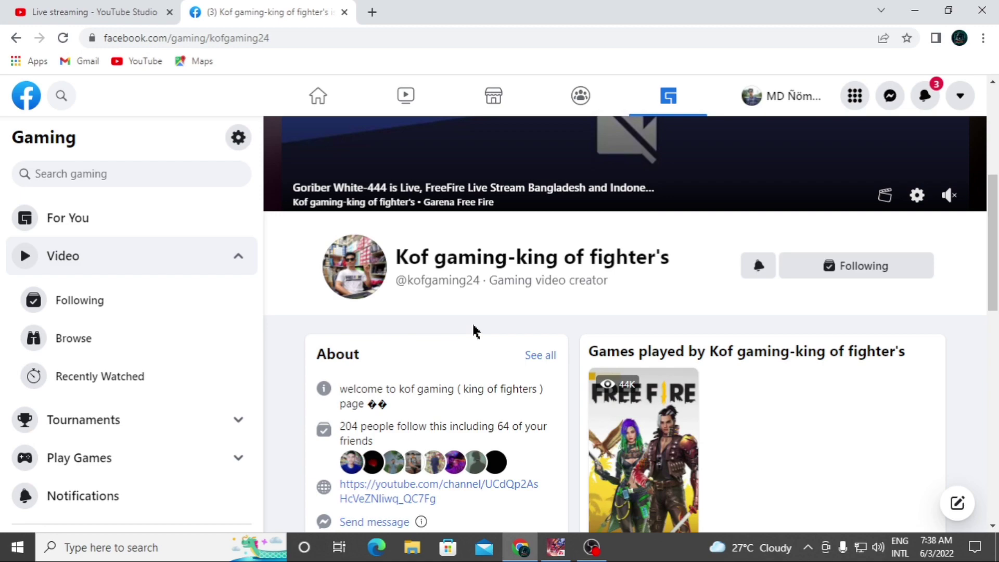
pyautogui.scroll(-2, 476, 336)
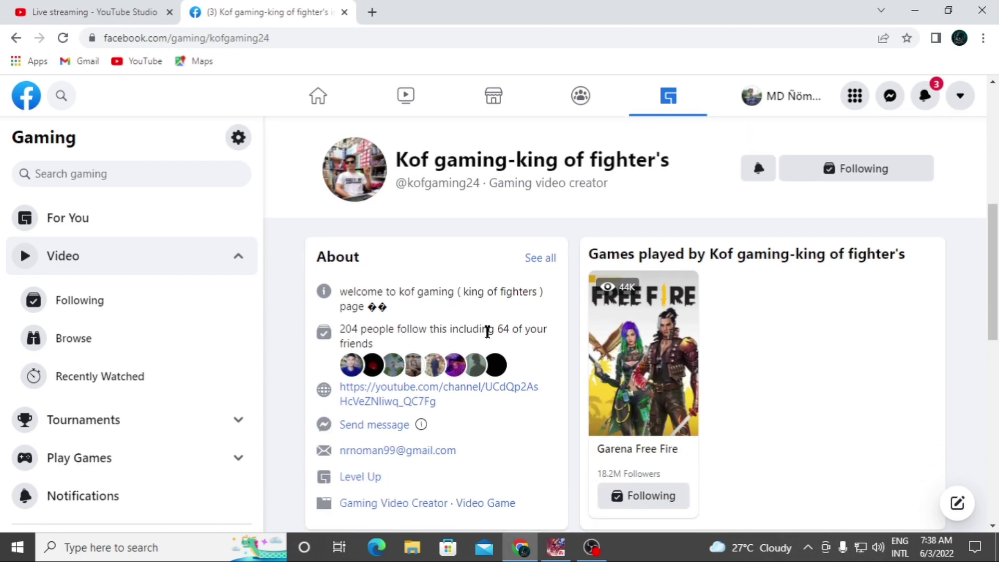
pyautogui.scroll(2, 484, 330)
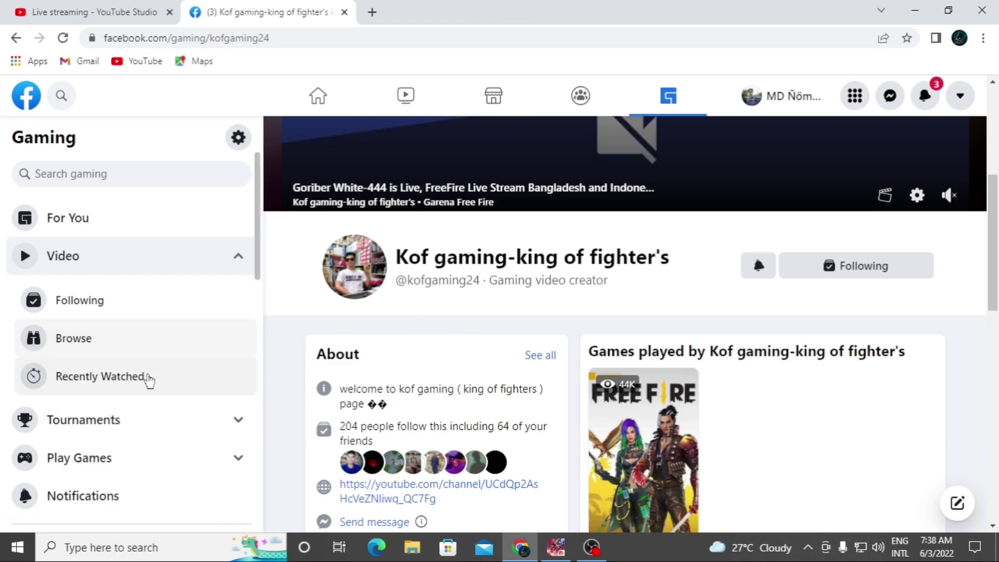
pyautogui.scroll(-2, 189, 401)
pyautogui.scroll(-2, 188, 401)
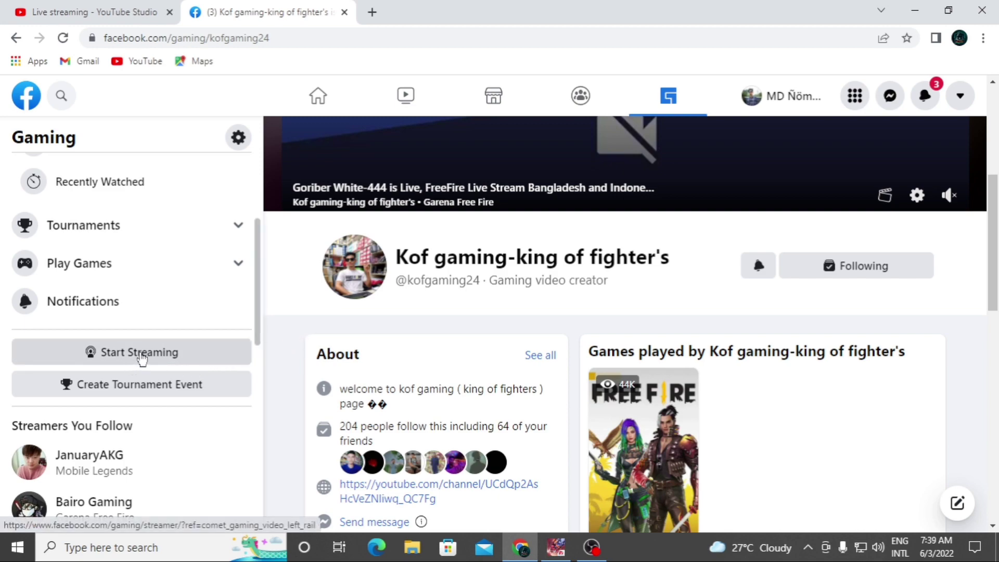
pyautogui.click(141, 358)
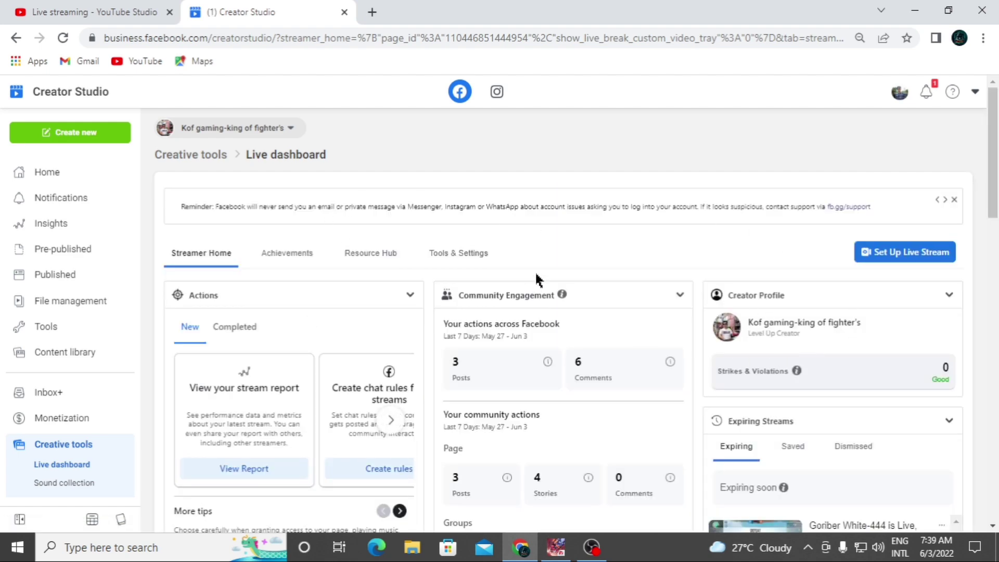
# Create a new live video for the Kof gaming Page and select the Go live option
pyautogui.click(57, 138)
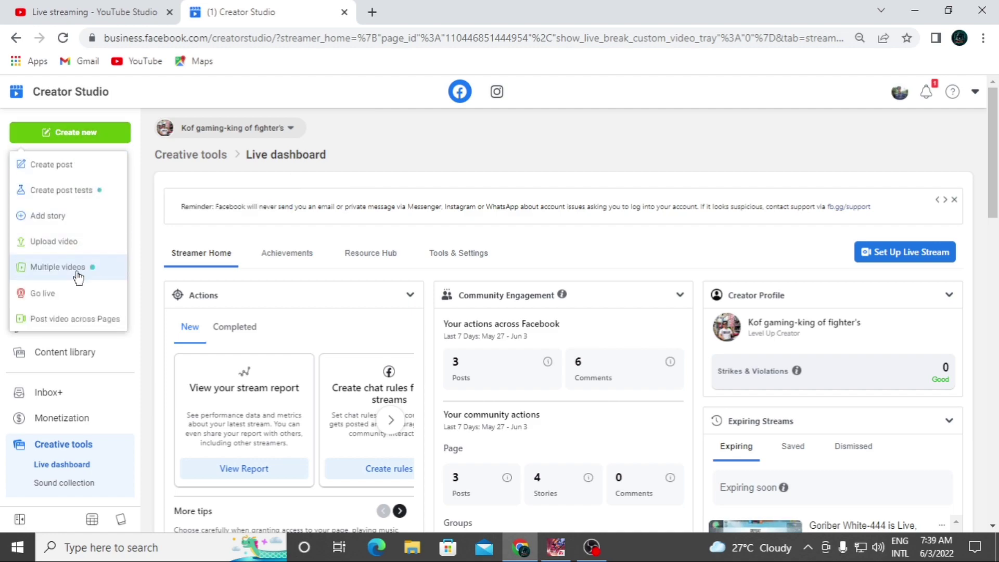
pyautogui.click(47, 294)
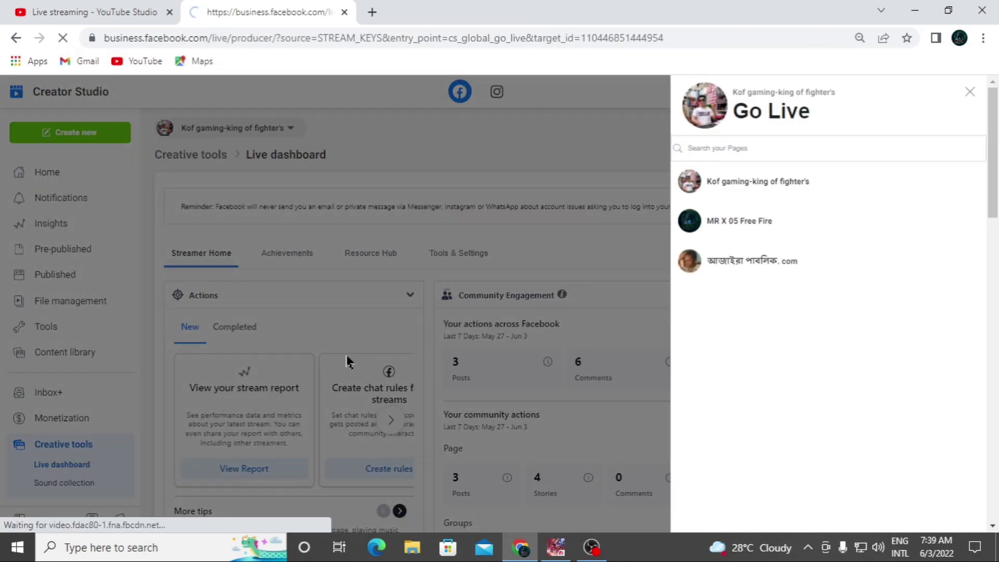
pyautogui.click(750, 190)
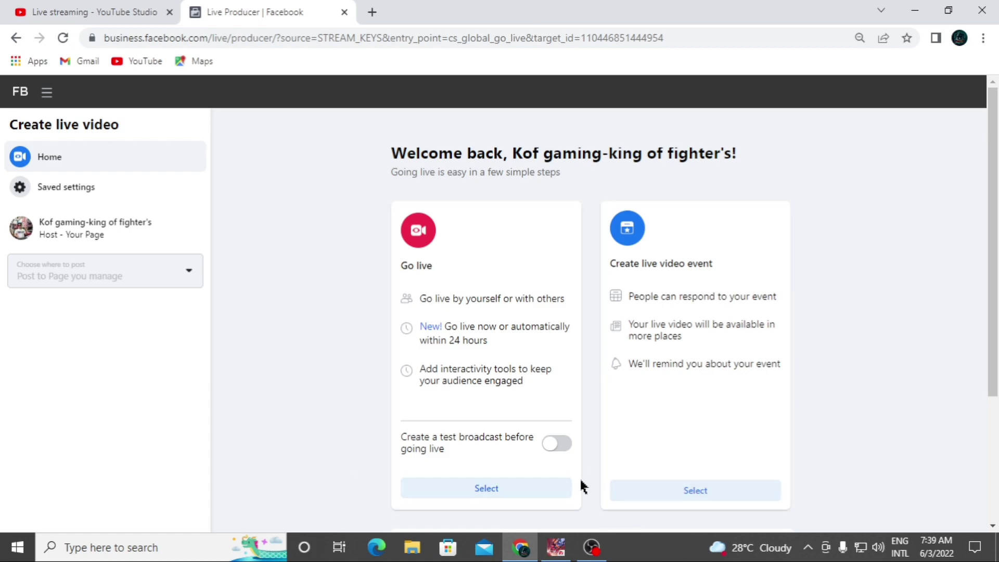
pyautogui.click(475, 493)
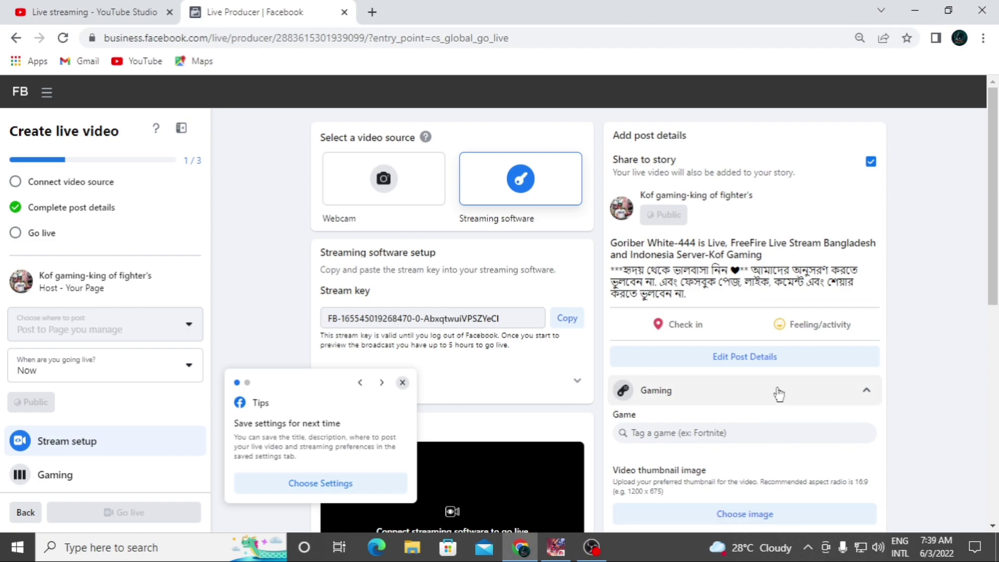
# Copy the stream key from the streaming software setup of the Facebook live video
pyautogui.scroll(-2, 777, 392)
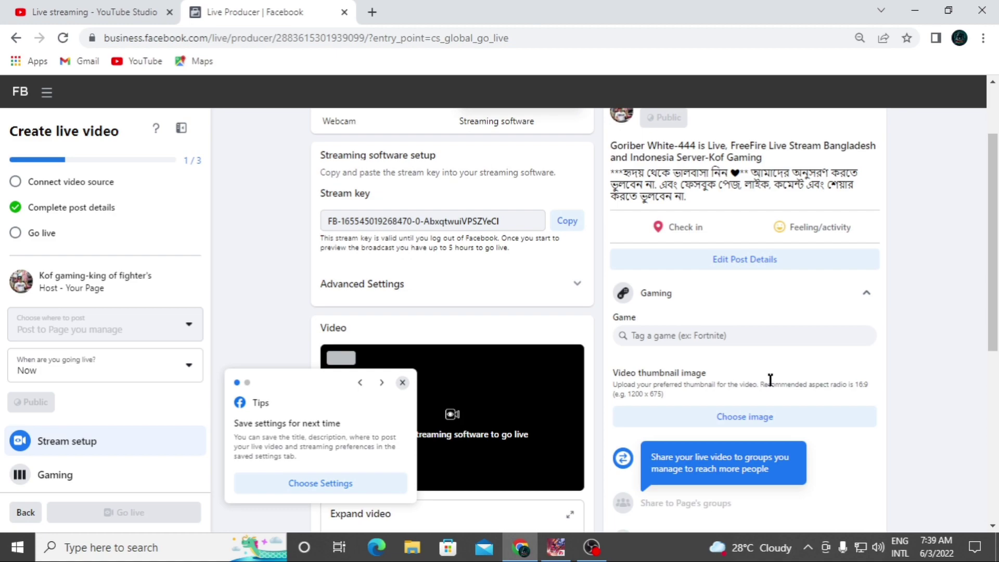
pyautogui.scroll(-4, 771, 380)
pyautogui.scroll(6, 769, 383)
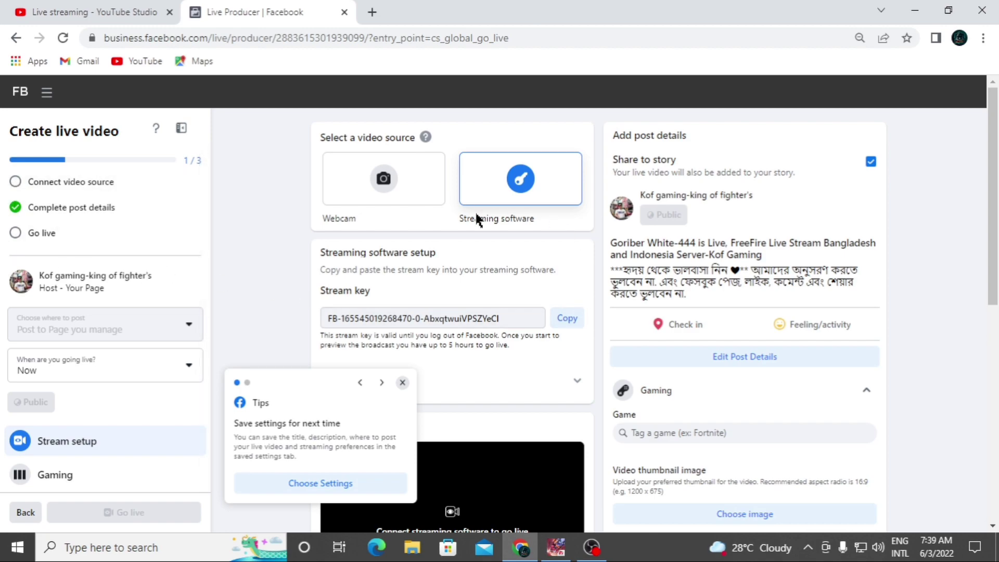
pyautogui.click(567, 319)
# Switch to OBS Studio and set the streaming service to Facebook Live in the stream settings
pyautogui.click(592, 546)
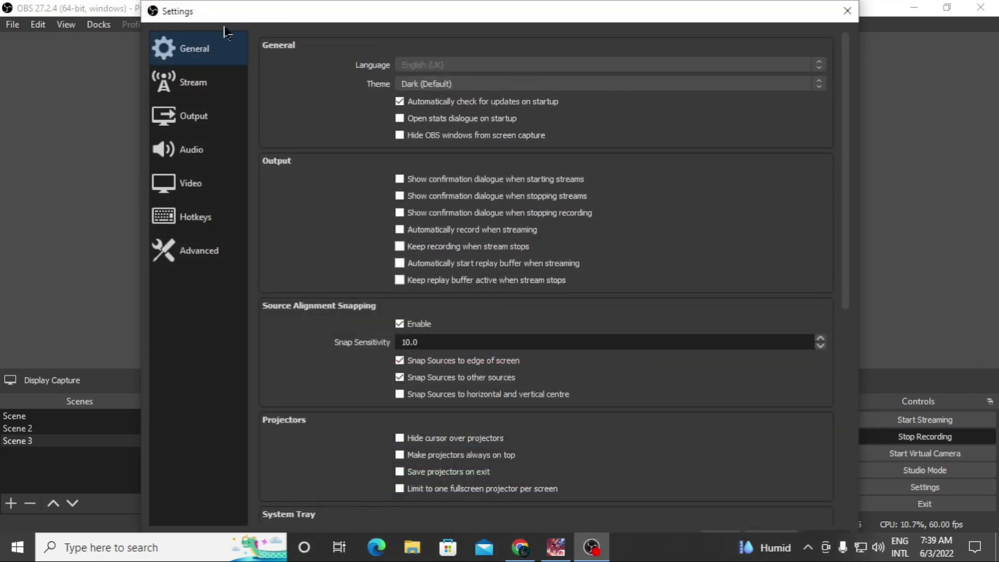
pyautogui.click(180, 83)
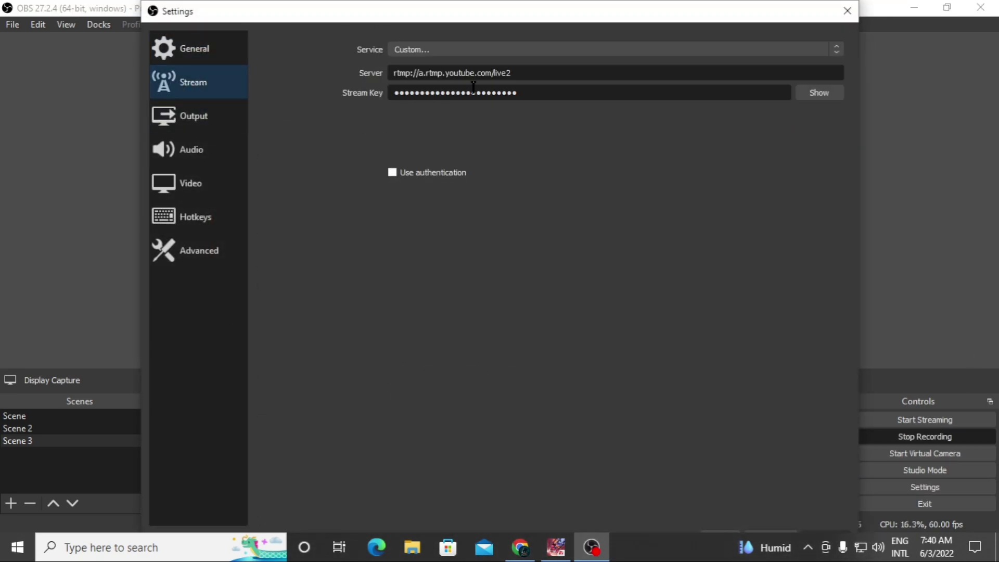
pyautogui.click(463, 50)
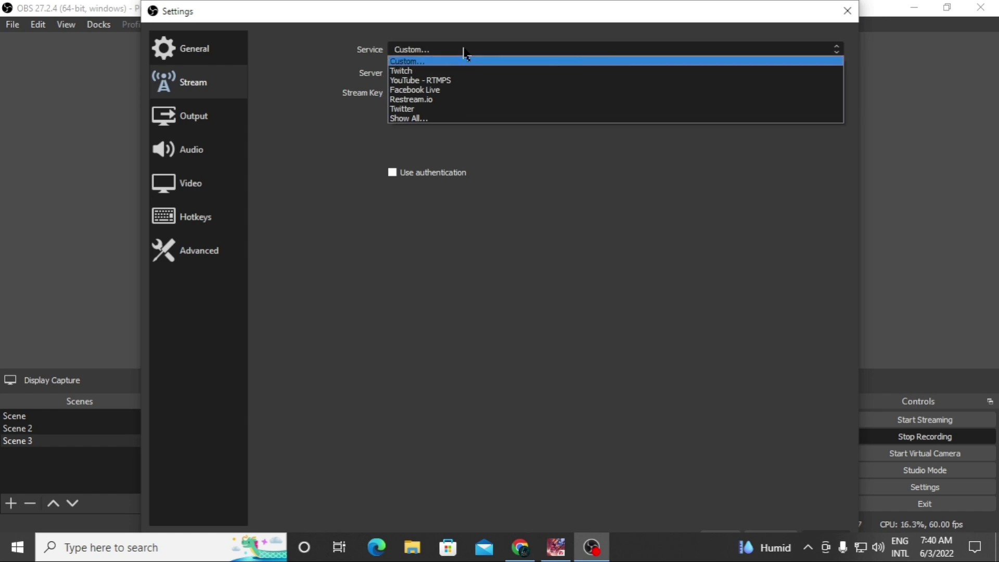
pyautogui.click(416, 90)
# Replace the existing stream key with the copied Facebook stream key and close the settings
pyautogui.doubleClick(562, 95)
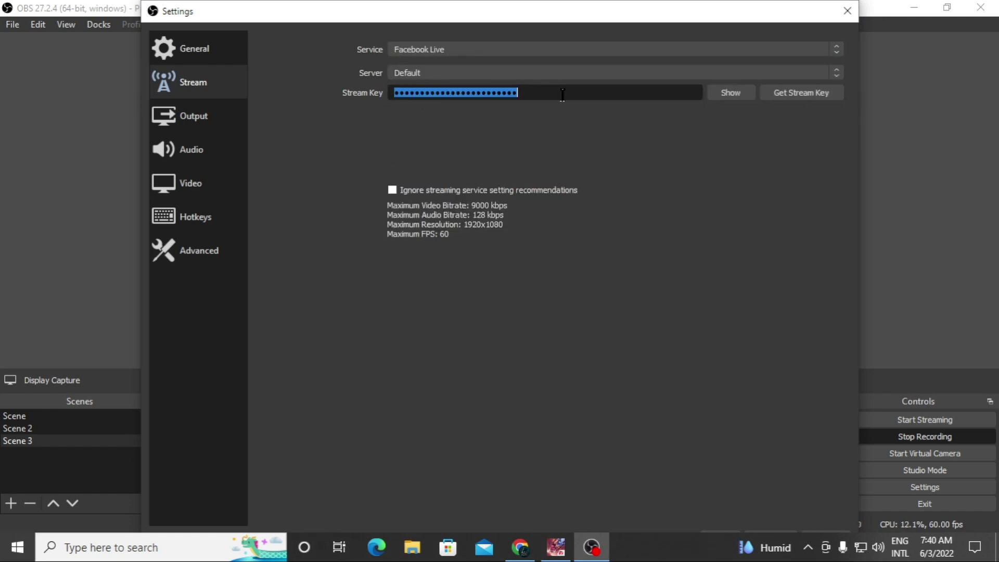
pyautogui.press('BackSpace')
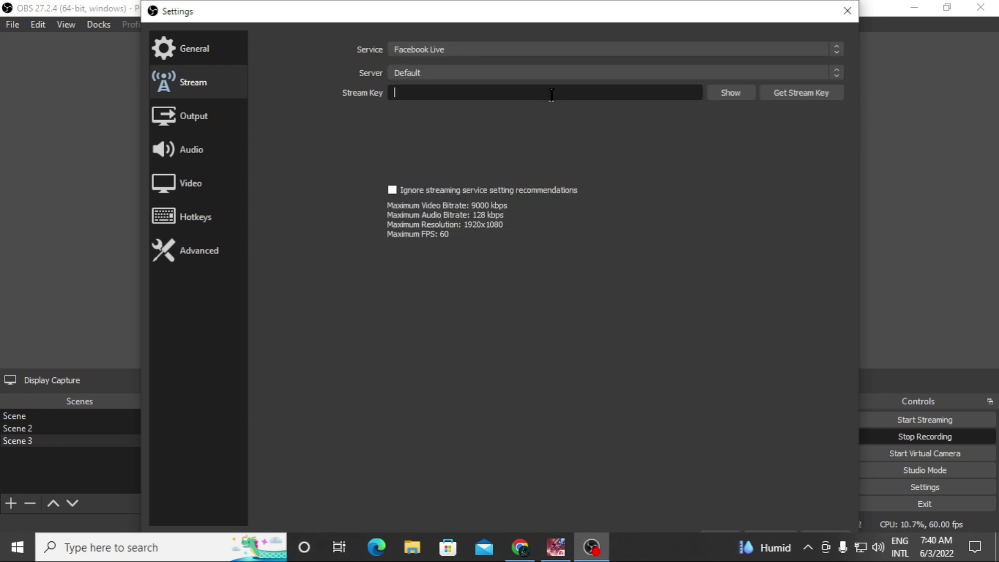
pyautogui.hotkey('ctrl', 'v')
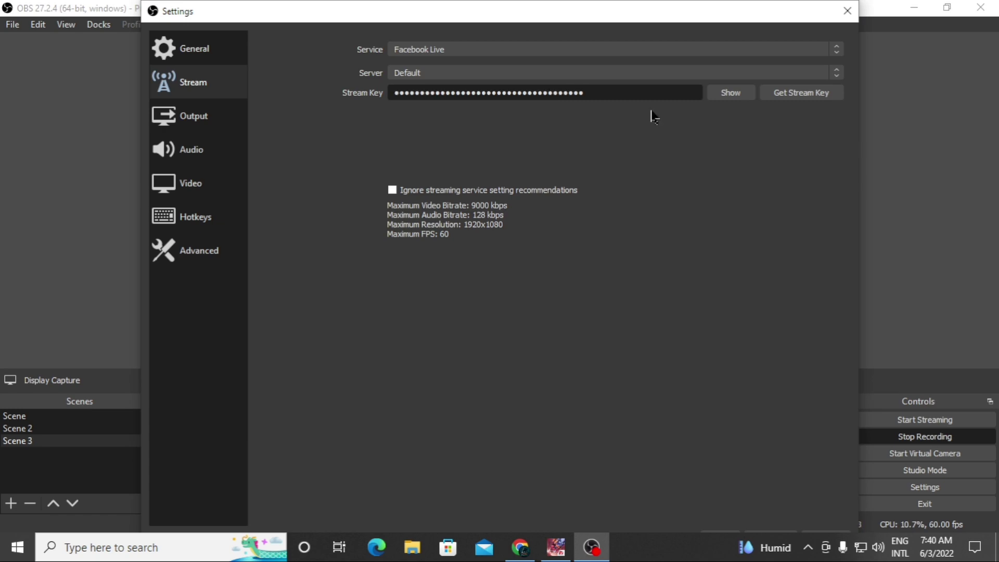
pyautogui.click(847, 11)
pyautogui.click(479, 306)
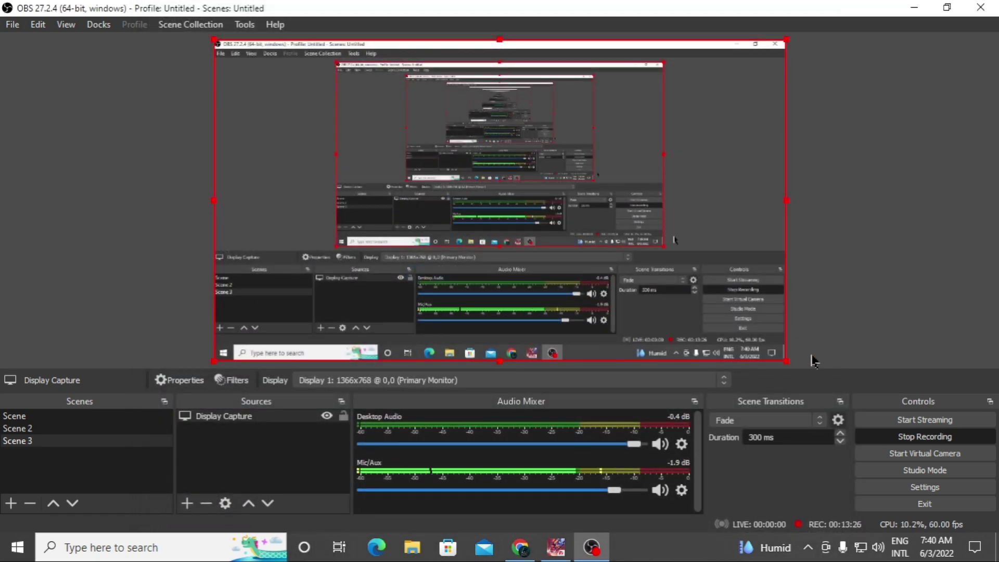
# Switch to Chrome, set the Facebook live video source to Webcam and dismiss the tips popup
pyautogui.click(520, 547)
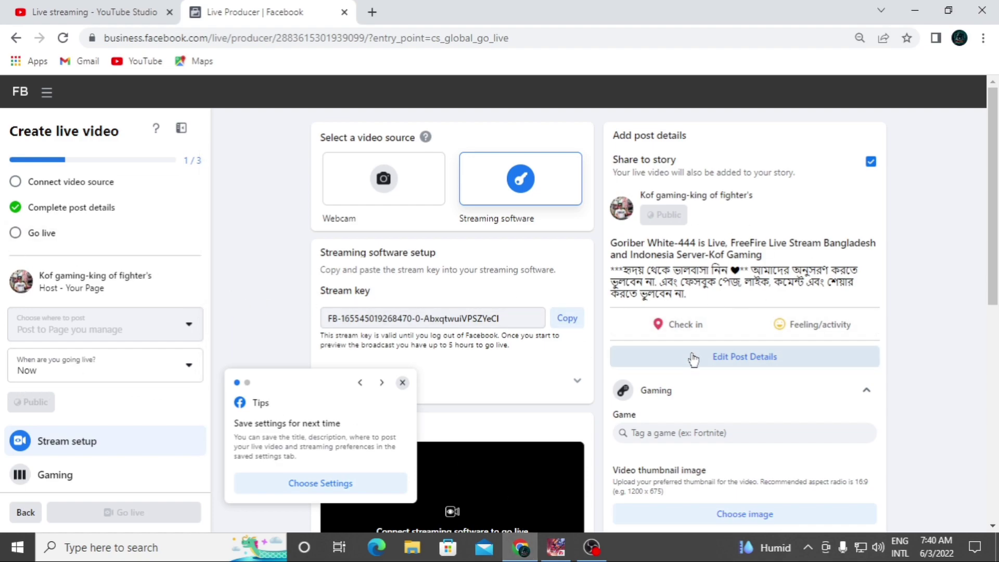
pyautogui.scroll(-3, 656, 419)
pyautogui.scroll(-3, 647, 397)
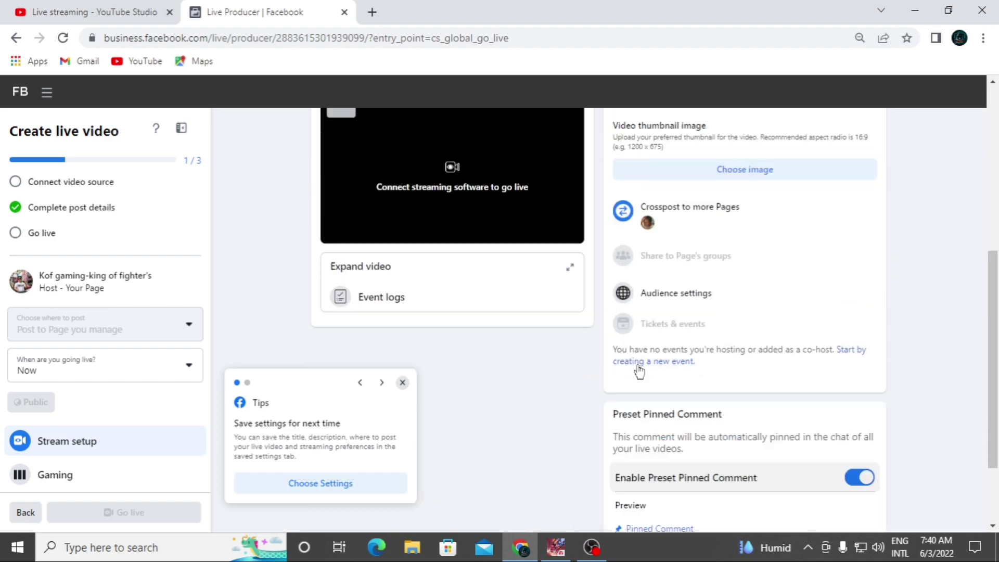
pyautogui.scroll(7, 640, 370)
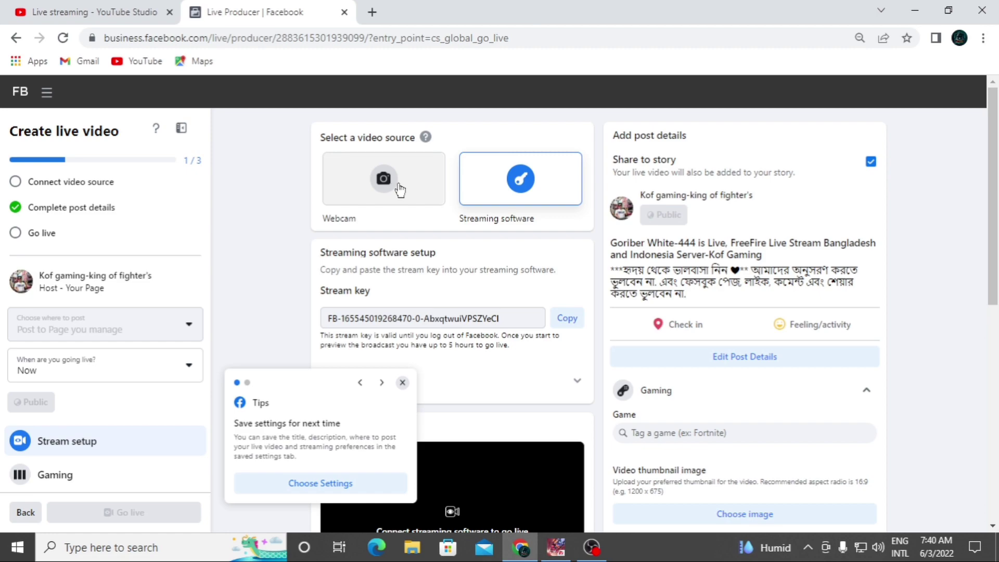
pyautogui.click(398, 189)
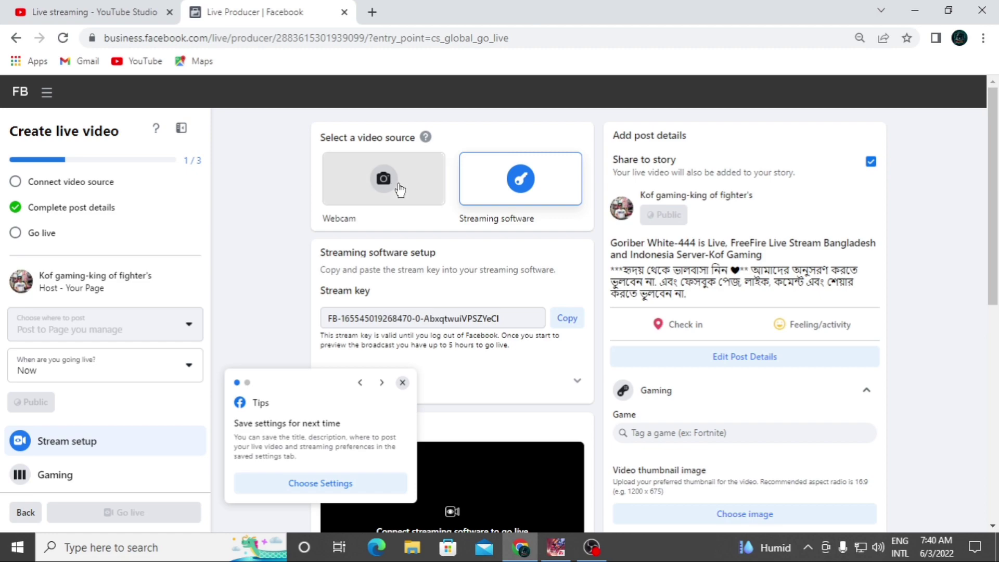
pyautogui.click(403, 383)
pyautogui.click(402, 383)
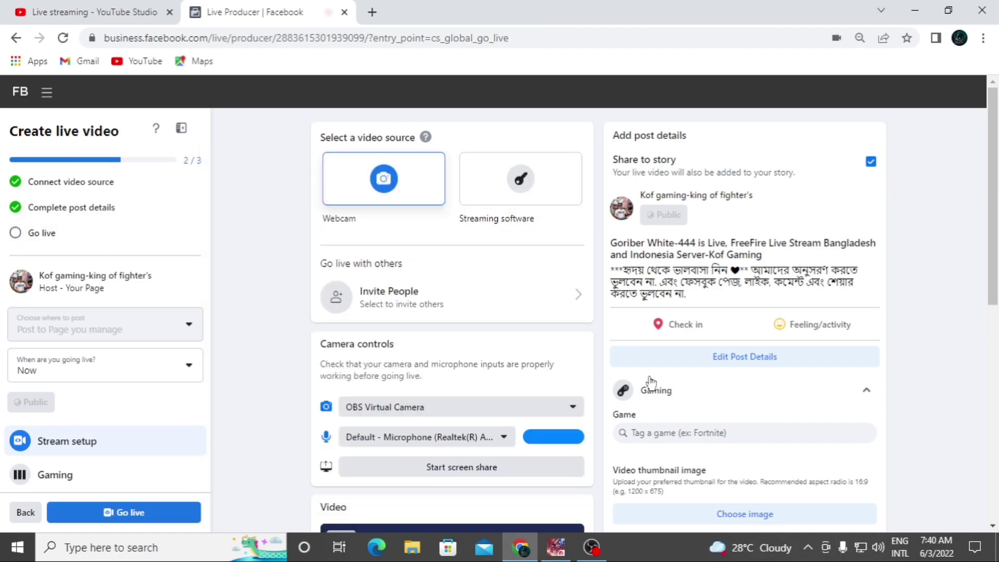
# Share the entire screen as the video feed of the Facebook live video
pyautogui.scroll(-2, 501, 352)
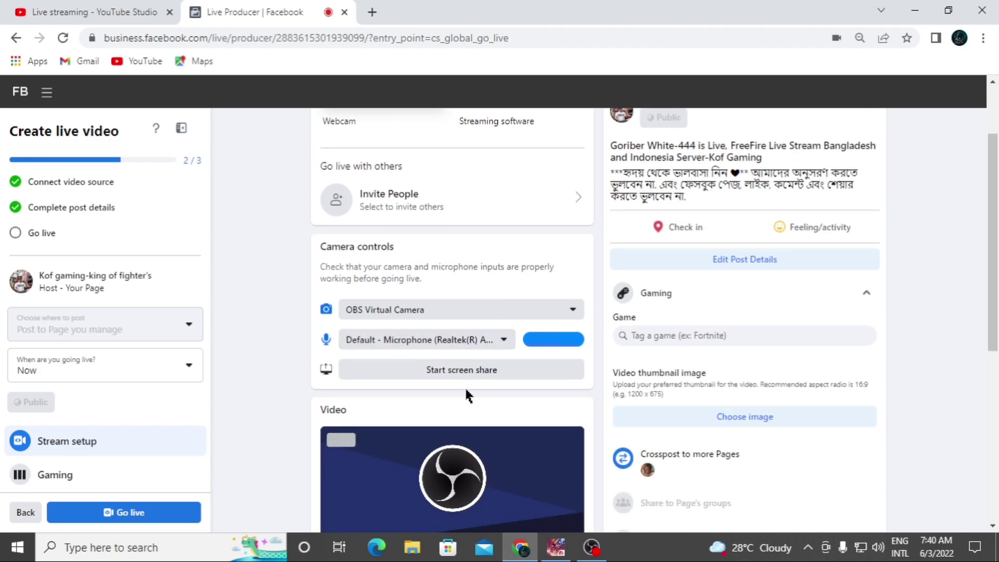
pyautogui.click(485, 376)
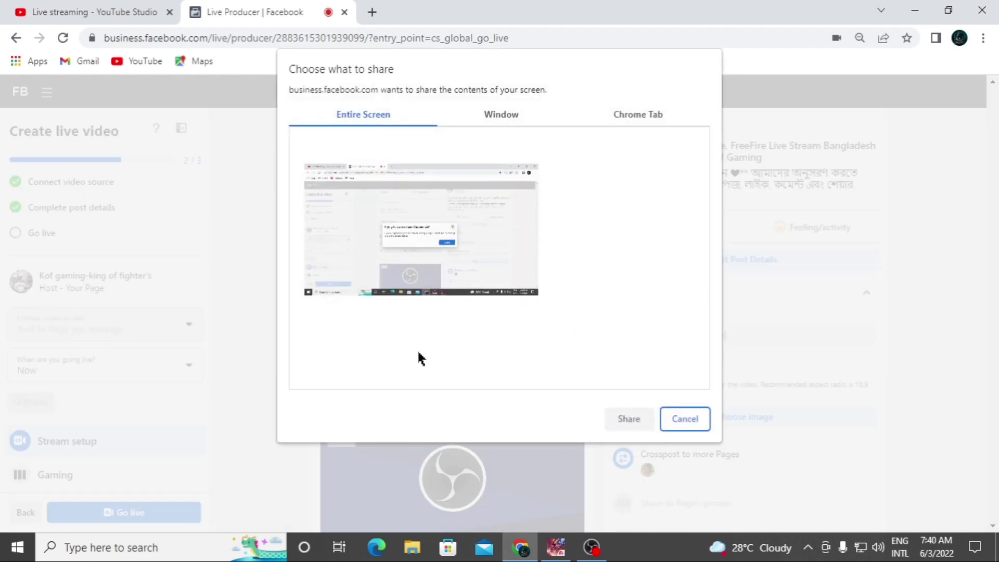
pyautogui.click(458, 245)
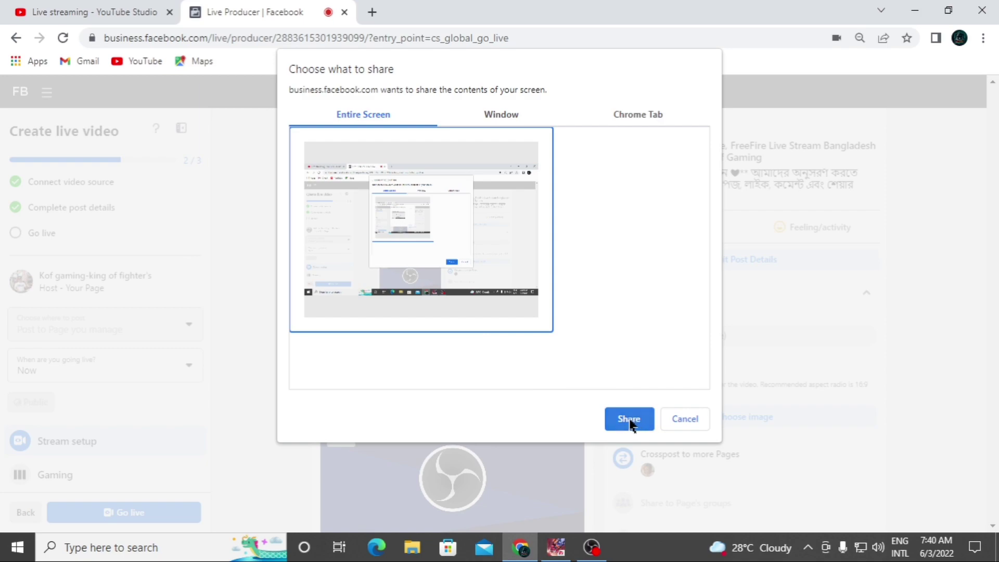
pyautogui.click(629, 420)
pyautogui.click(606, 341)
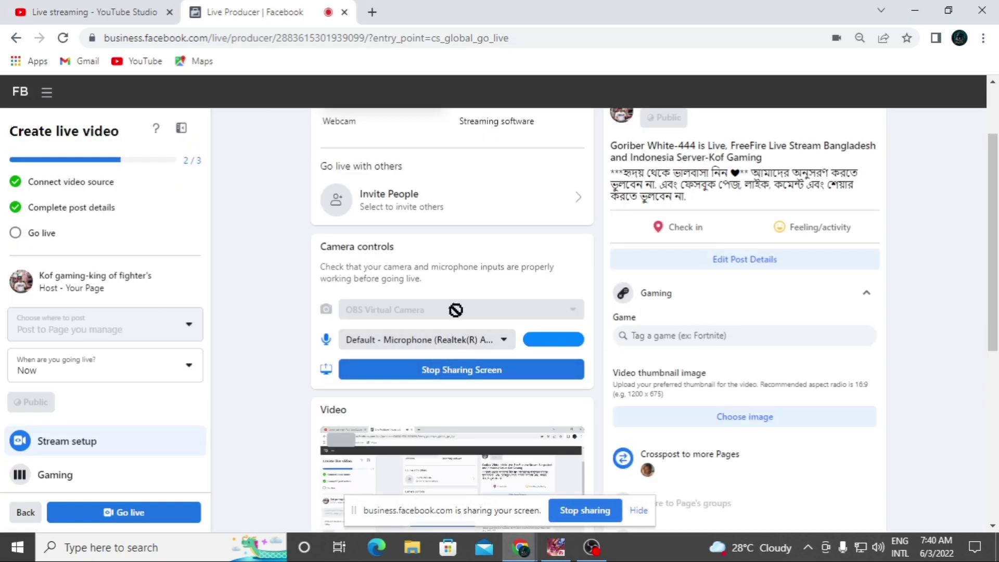
# Review the live video setup and the shared-screen preview, then open the go-live prompt and dismiss it
pyautogui.scroll(-4, 456, 310)
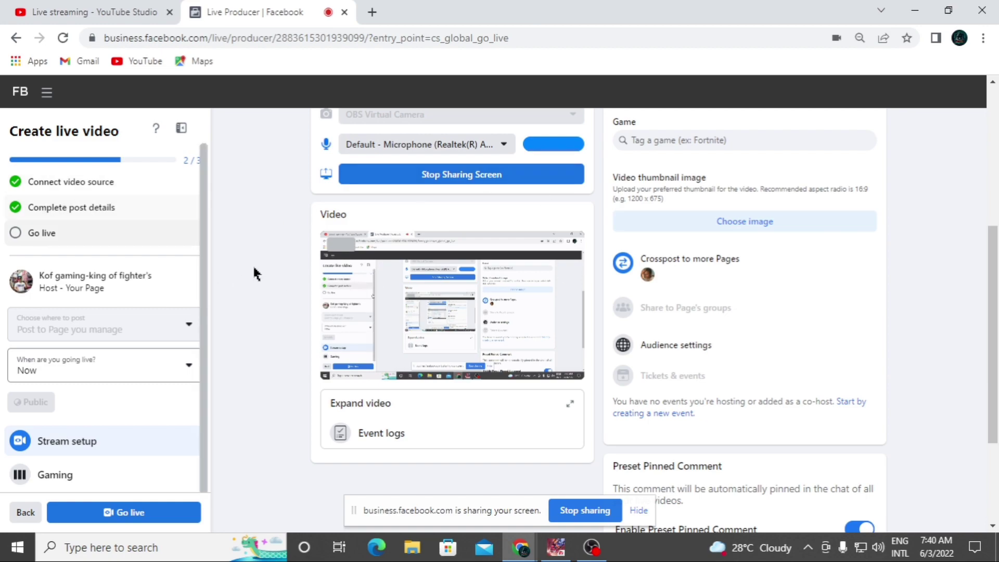
pyautogui.scroll(-2, 166, 296)
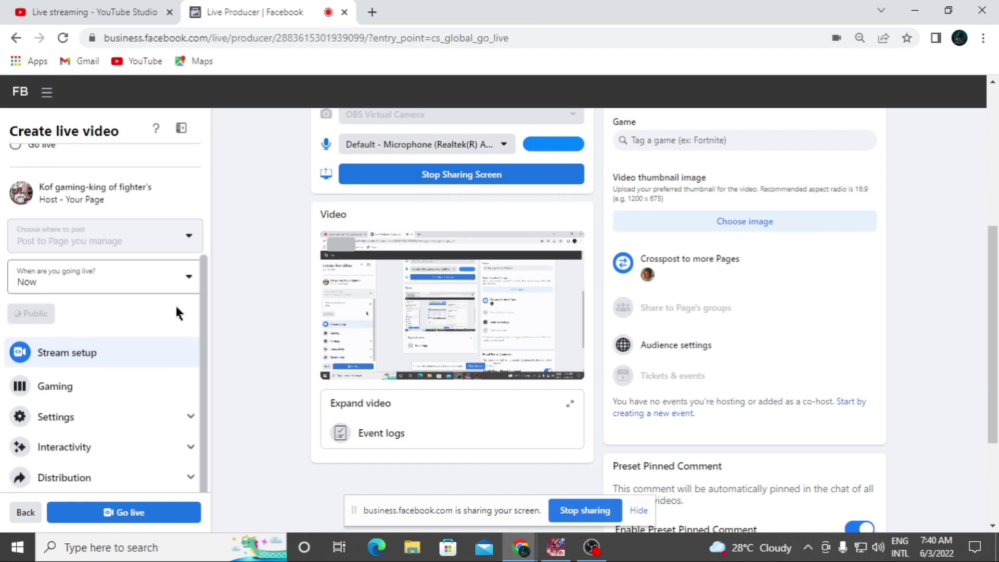
pyautogui.scroll(5, 520, 364)
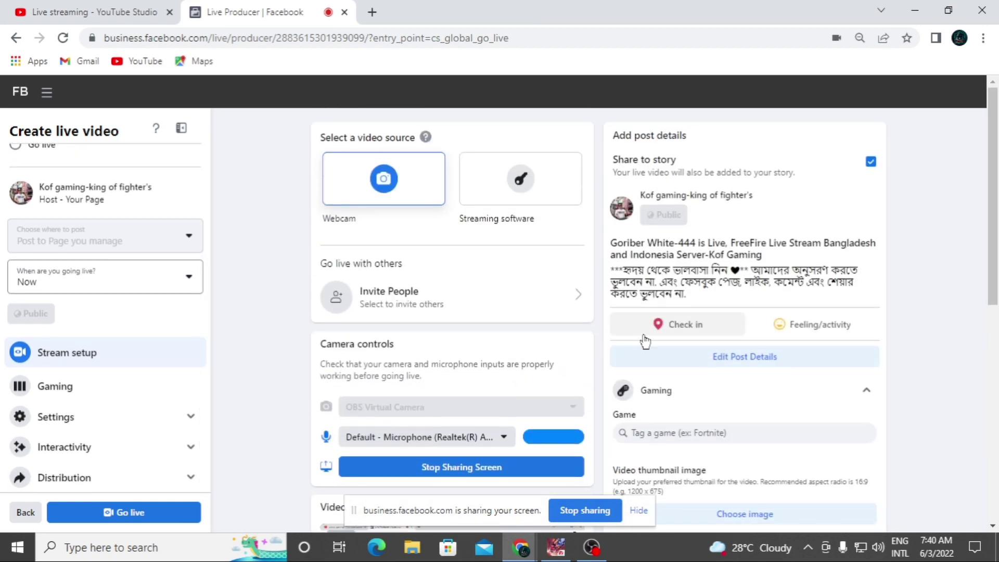
pyautogui.scroll(2, 40, 192)
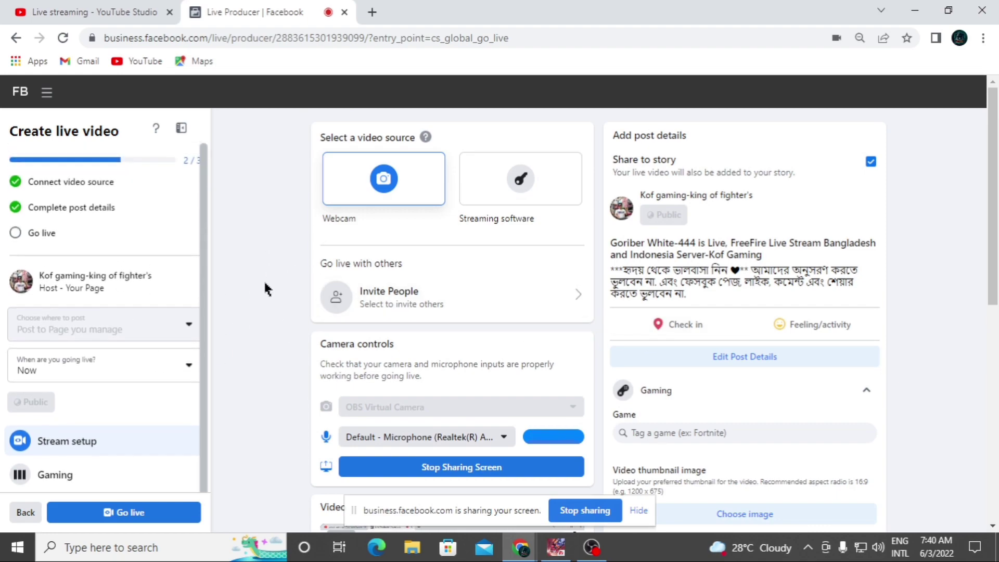
pyautogui.scroll(-3, 424, 330)
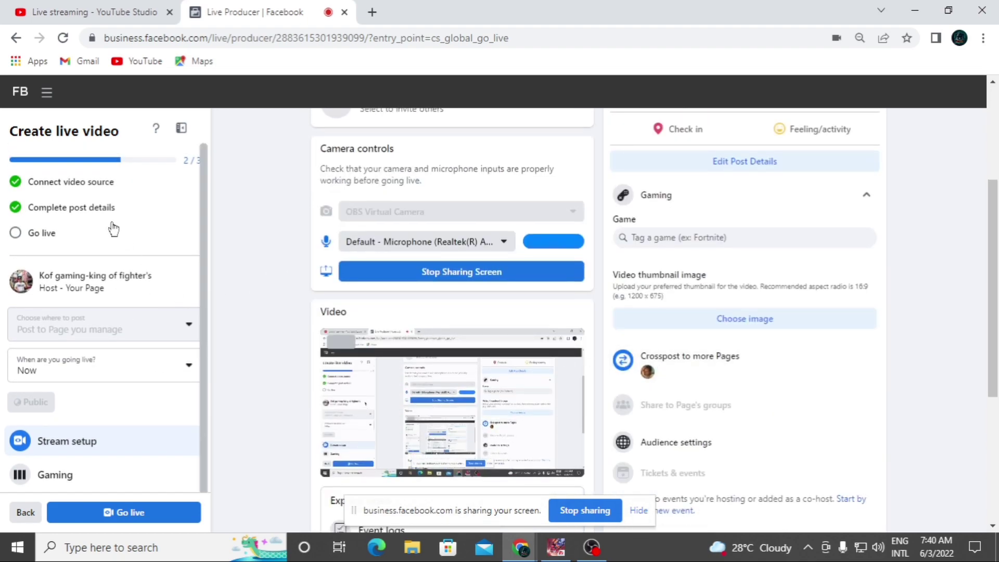
pyautogui.click(149, 519)
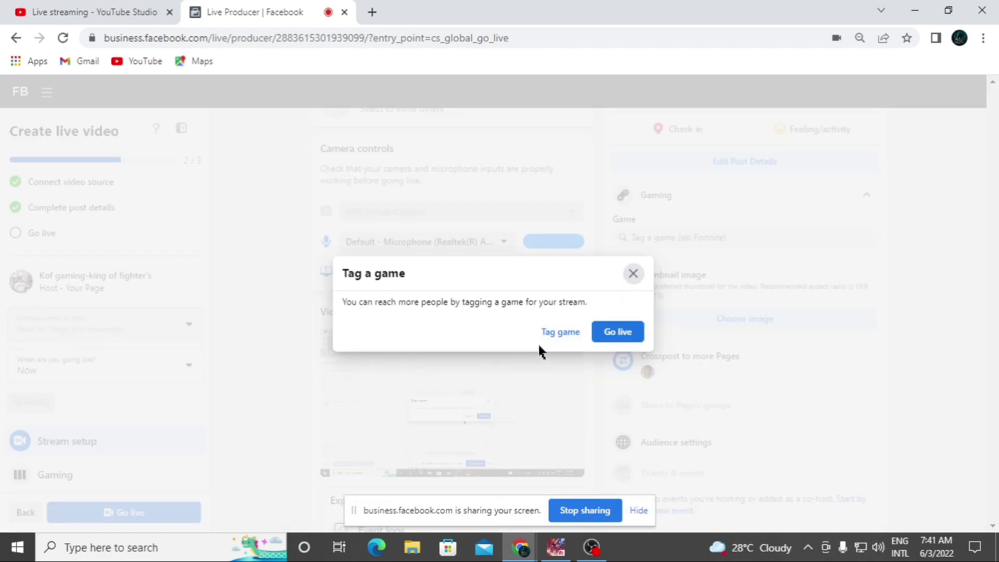
pyautogui.click(633, 274)
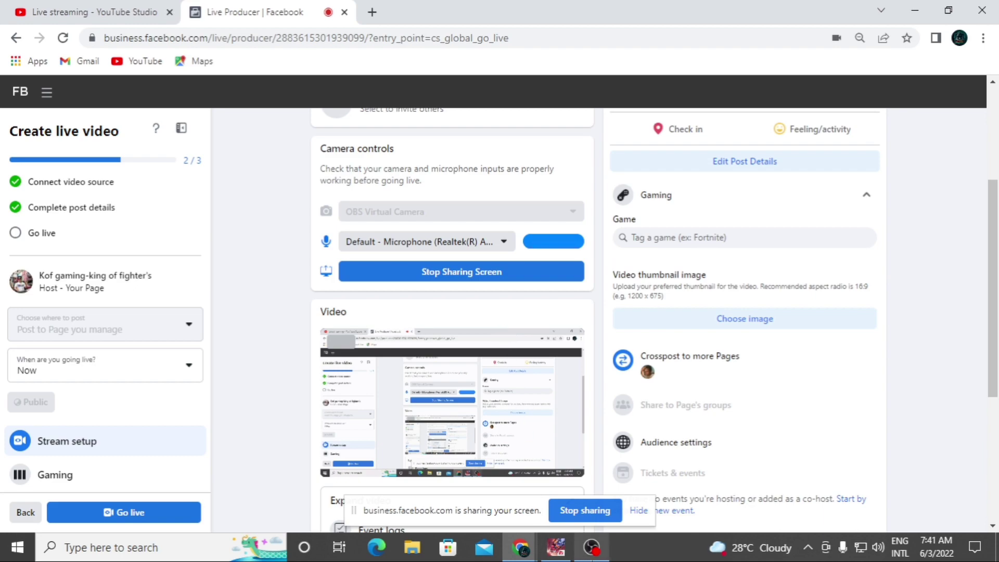
# View the OBS Studio window briefly, then return to Chrome and close the Facebook Live Producer page
pyautogui.click(592, 547)
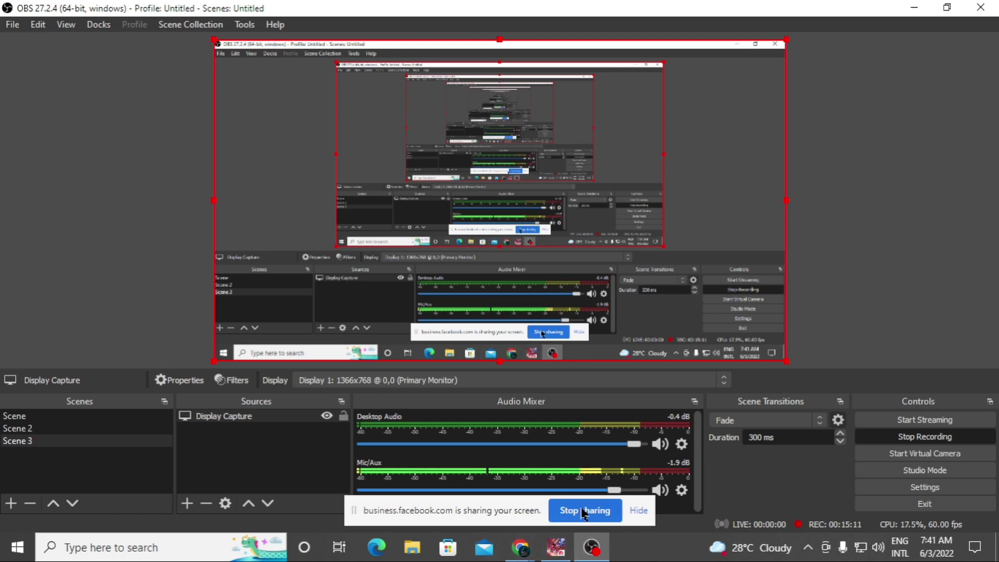
pyautogui.moveTo(522, 551)
pyautogui.click(451, 497)
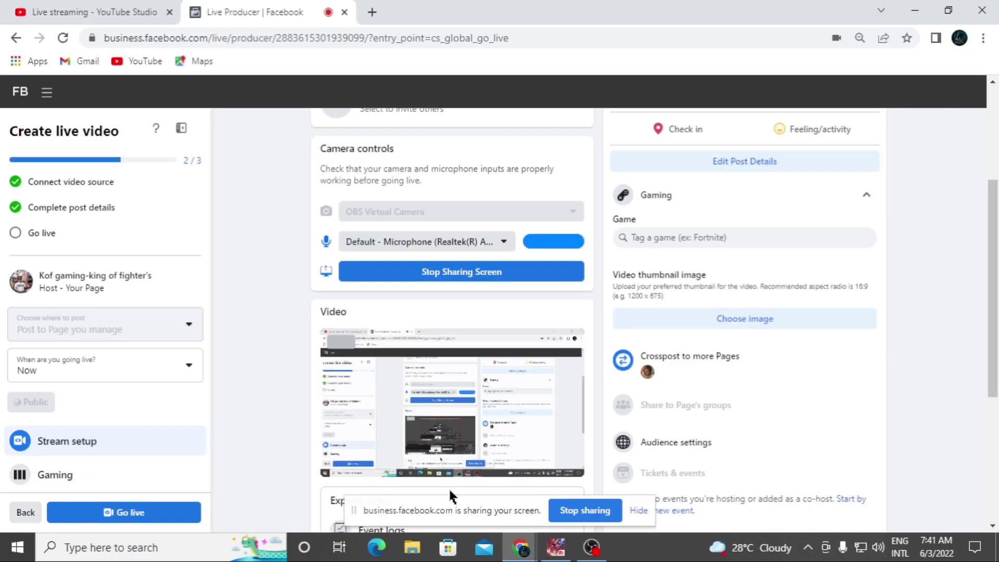
pyautogui.click(344, 12)
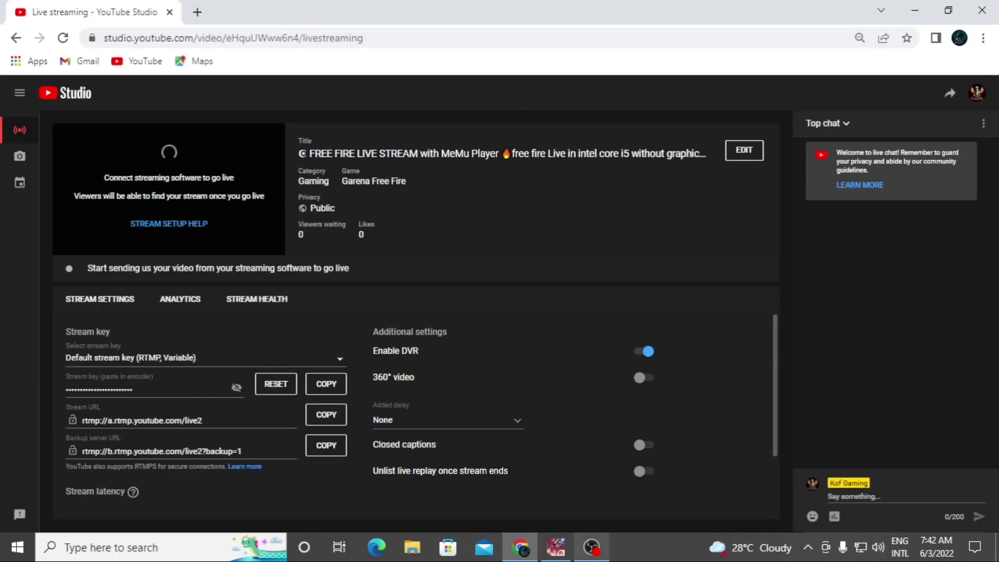
# Switch between OBS Studio and MEmu Play to view the display capture scene and the Free Fire lobby
pyautogui.click(592, 547)
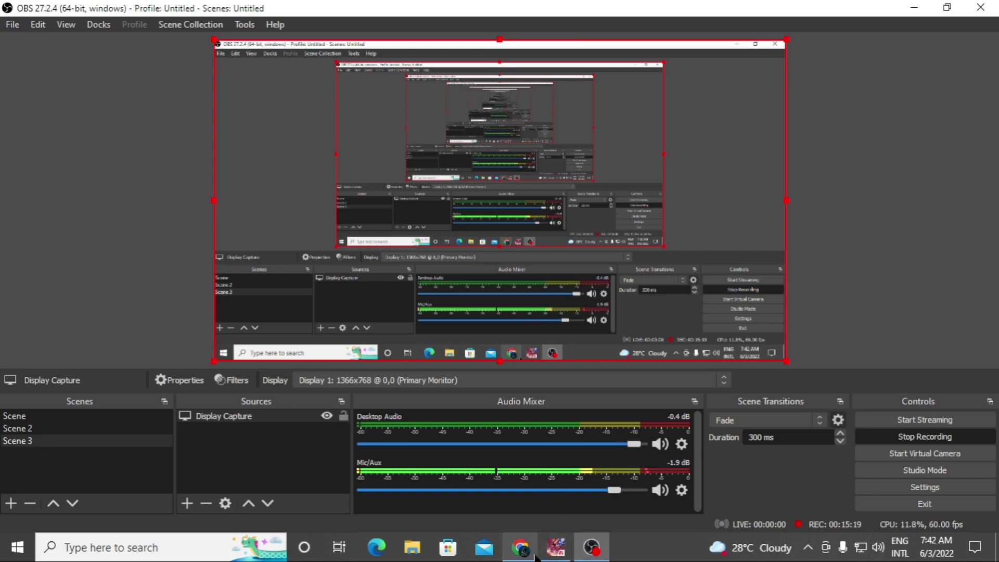
pyautogui.click(566, 555)
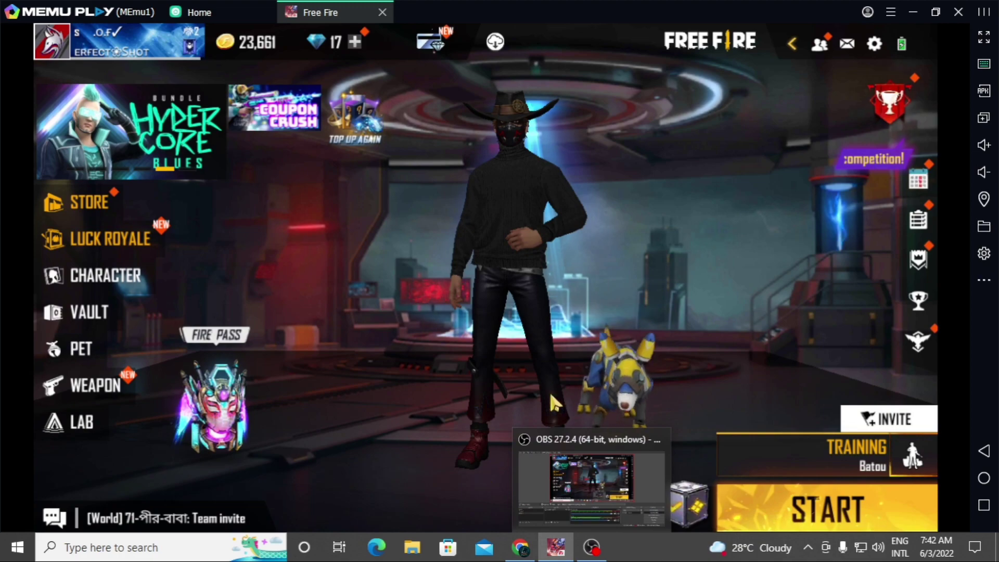
pyautogui.click(592, 476)
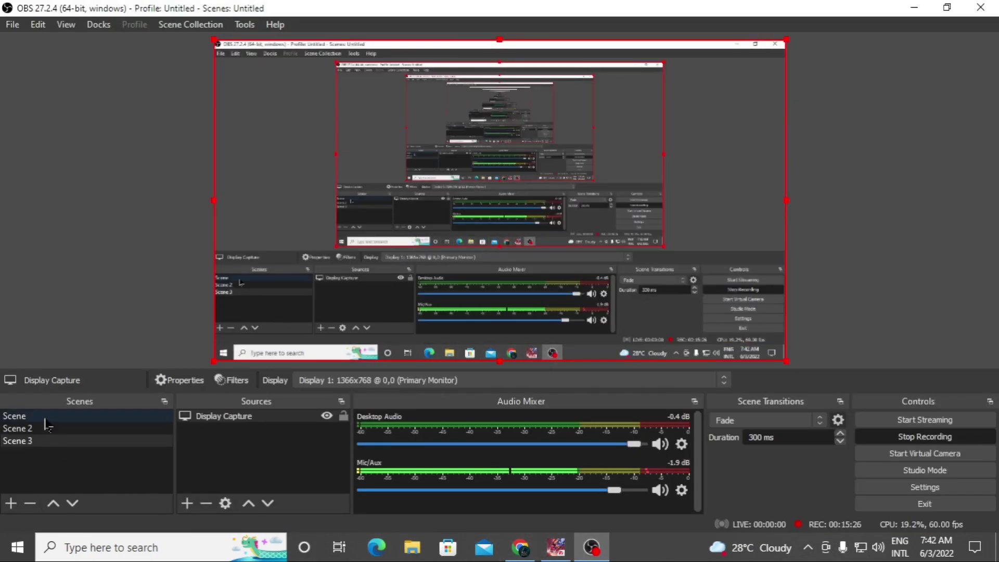
pyautogui.moveTo(553, 556)
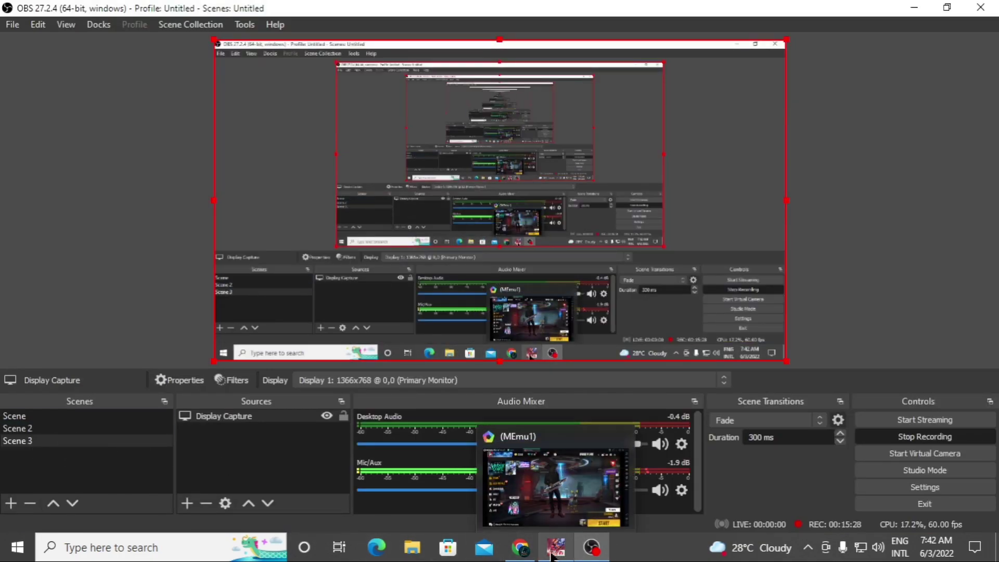
pyautogui.click(541, 557)
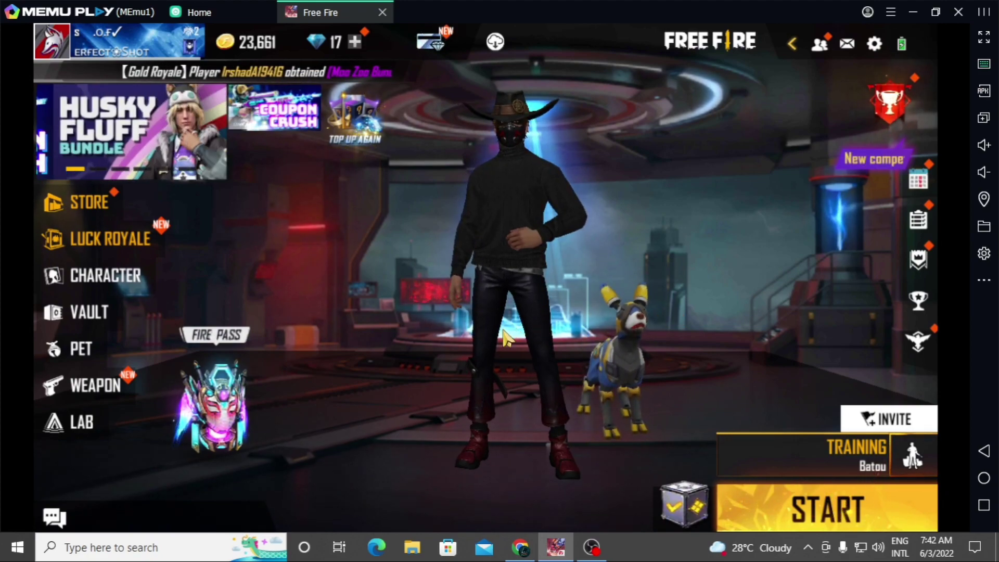
pyautogui.click(515, 283)
pyautogui.click(667, 202)
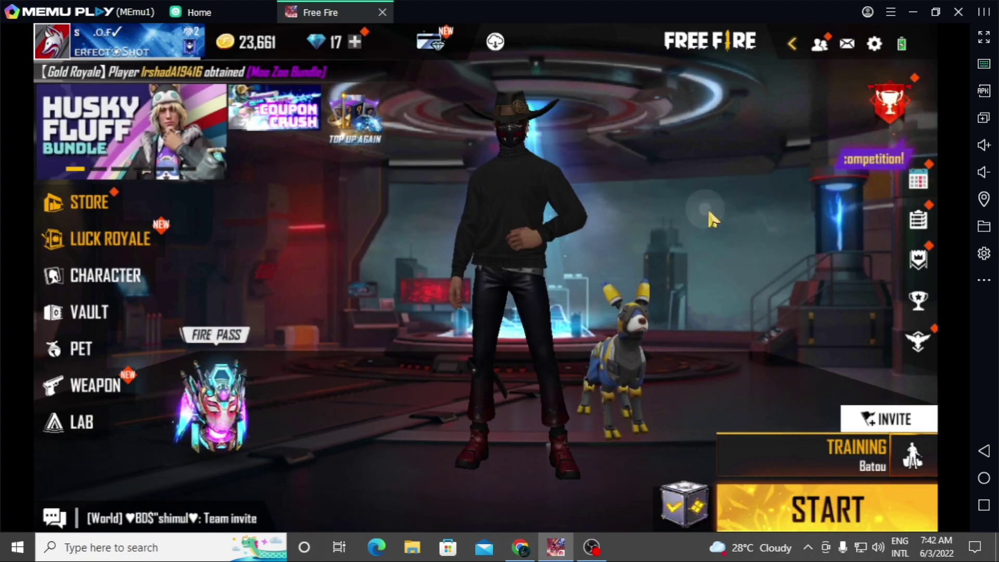